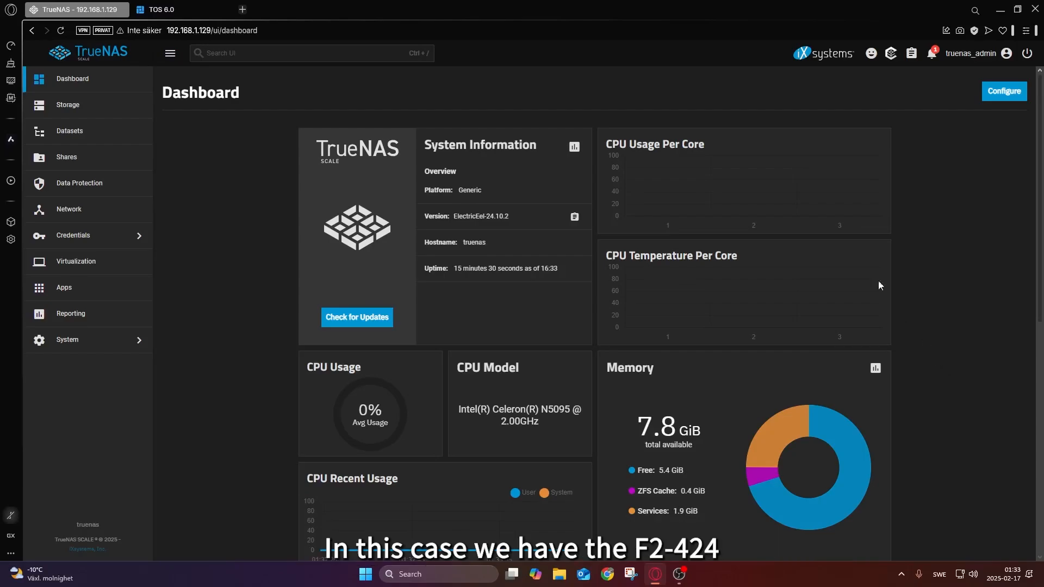
# Switch to TOS and review the truenas and backuptest shared folders in the Control Panel's shared folder settings
pyautogui.click(201, 10)
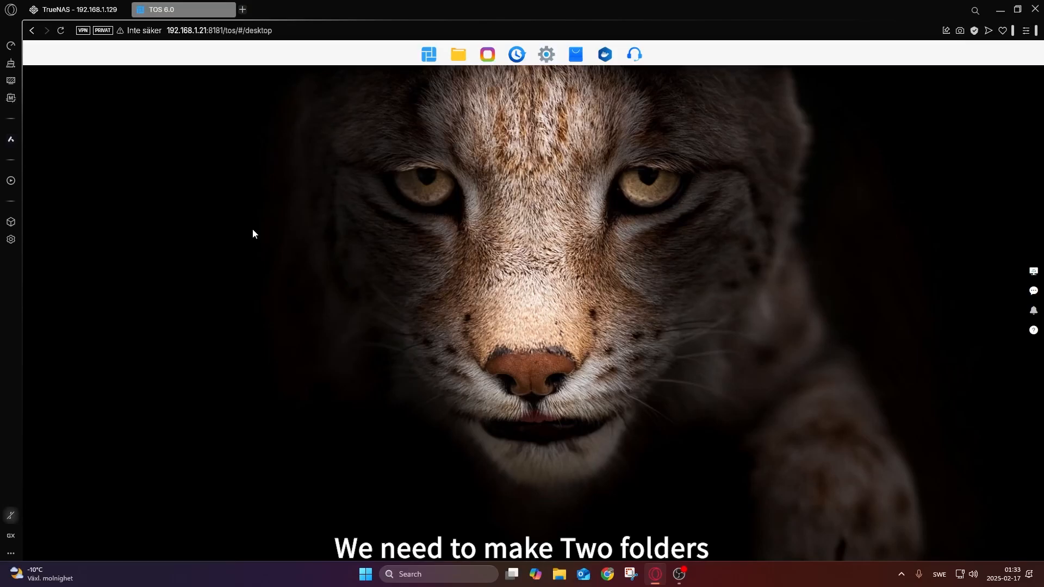
pyautogui.click(547, 60)
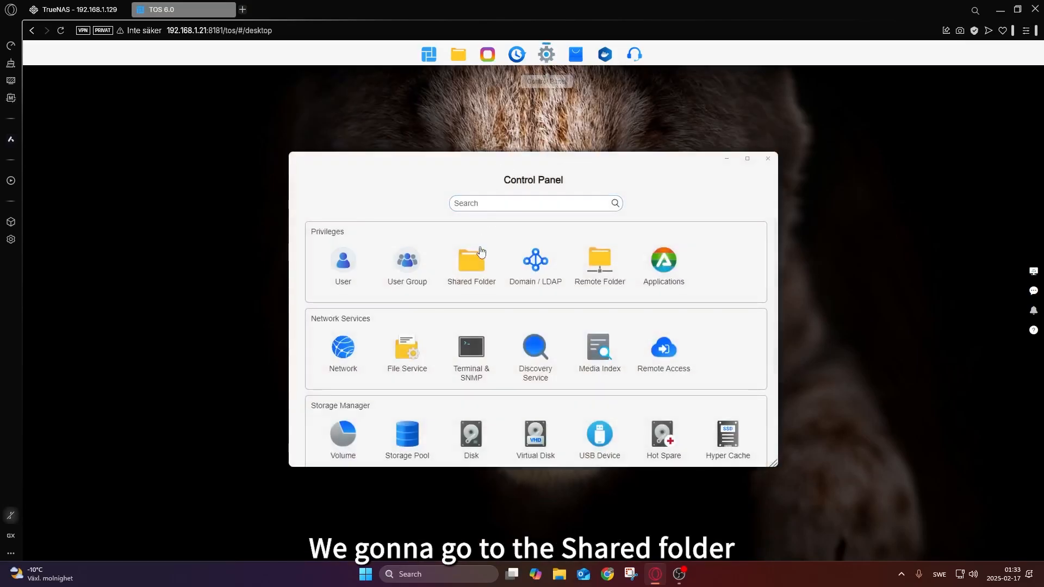
pyautogui.click(470, 272)
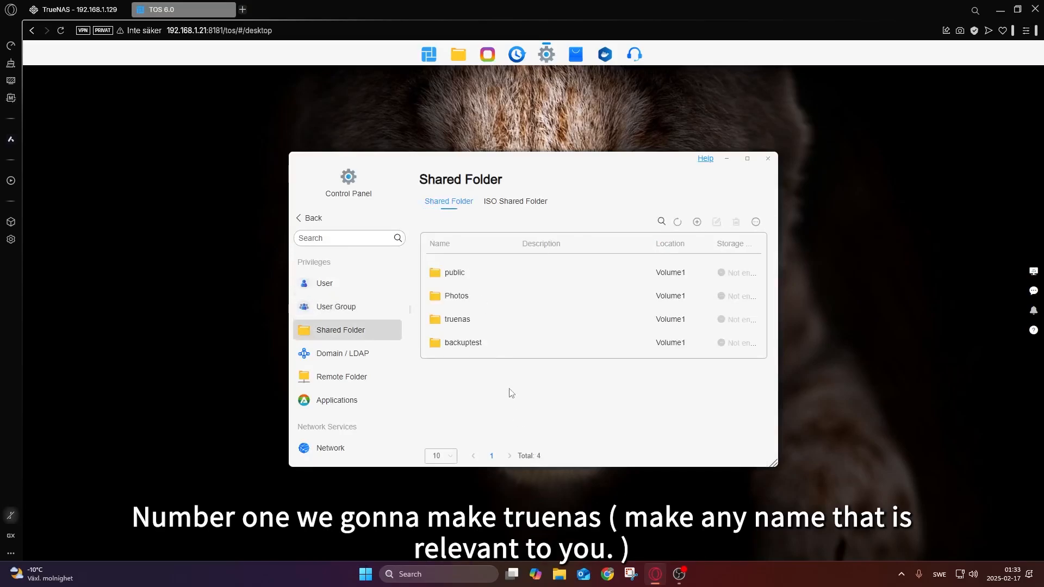
pyautogui.click(474, 323)
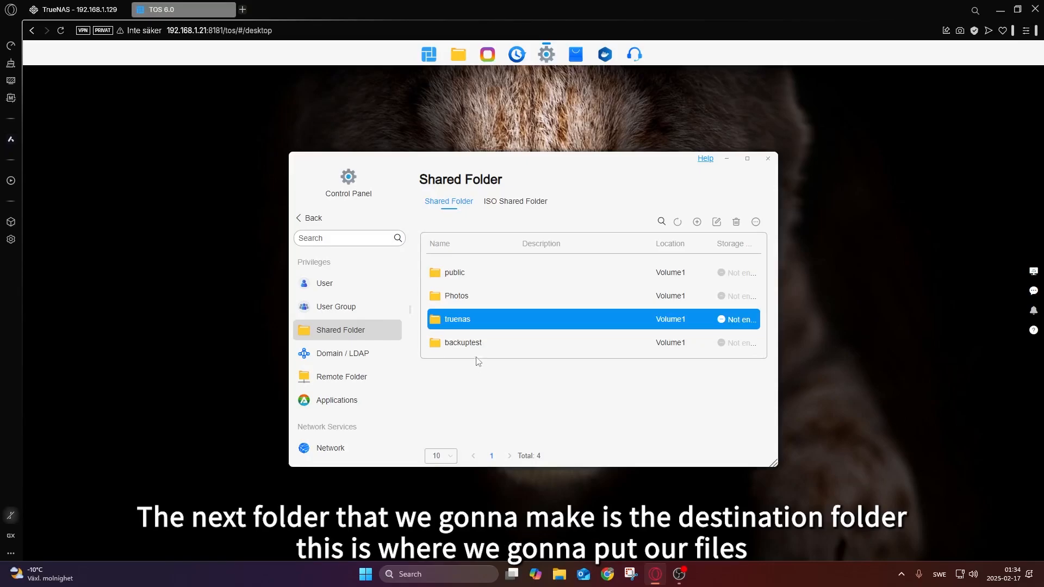
pyautogui.click(505, 348)
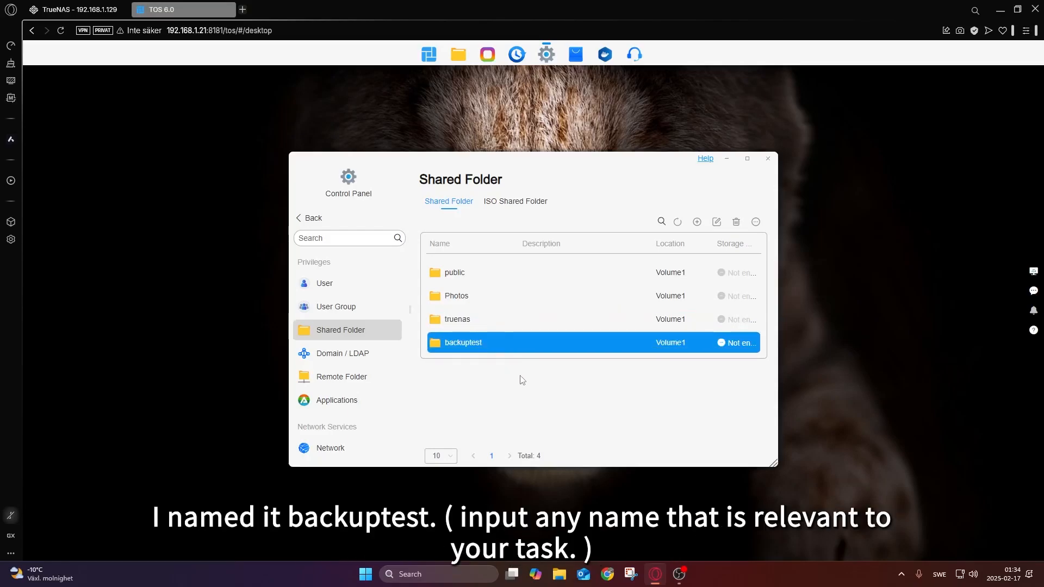
pyautogui.click(767, 159)
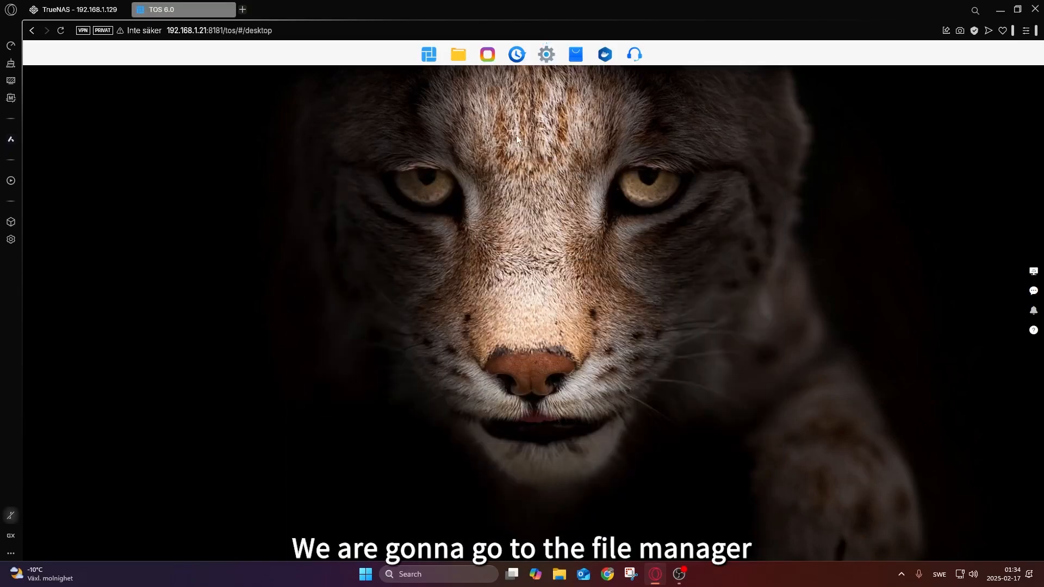
pyautogui.click(460, 57)
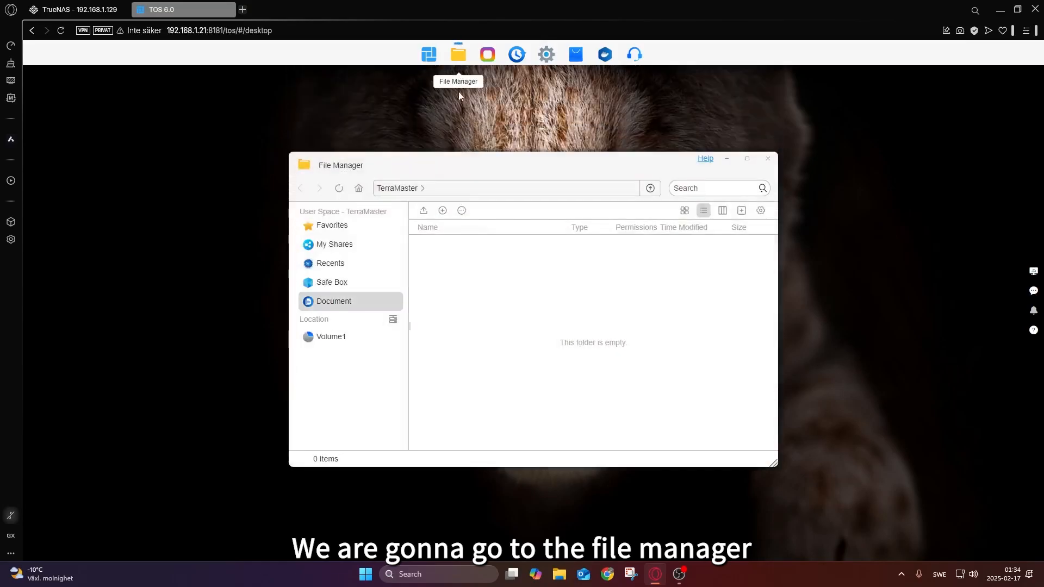
pyautogui.click(393, 321)
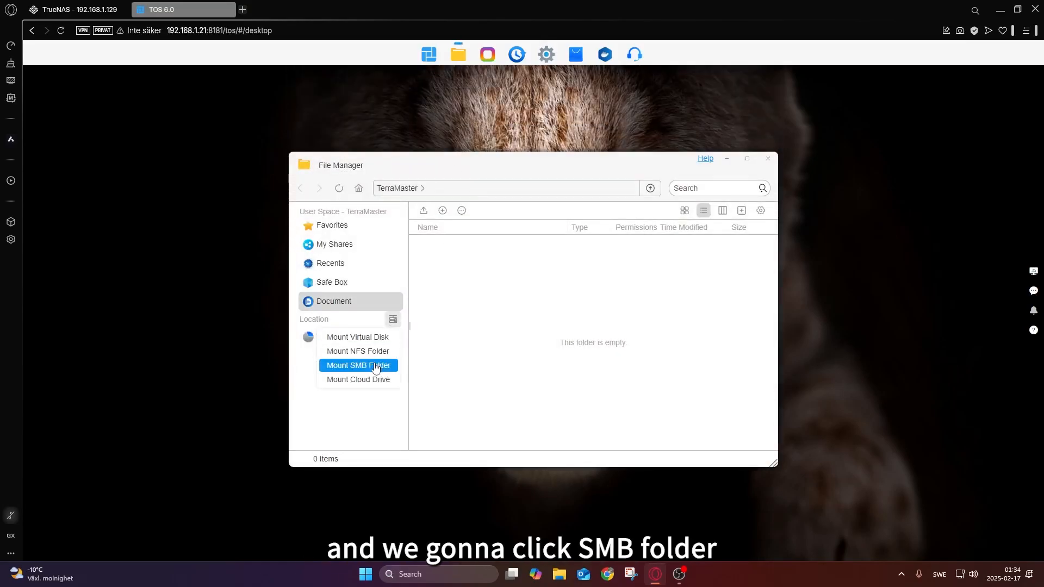
pyautogui.click(375, 367)
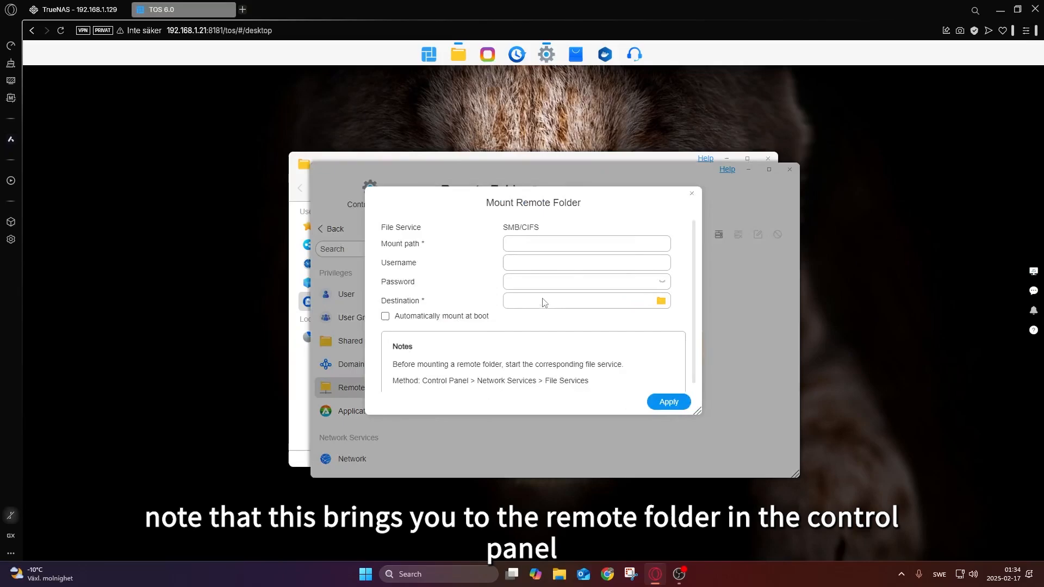
pyautogui.click(692, 193)
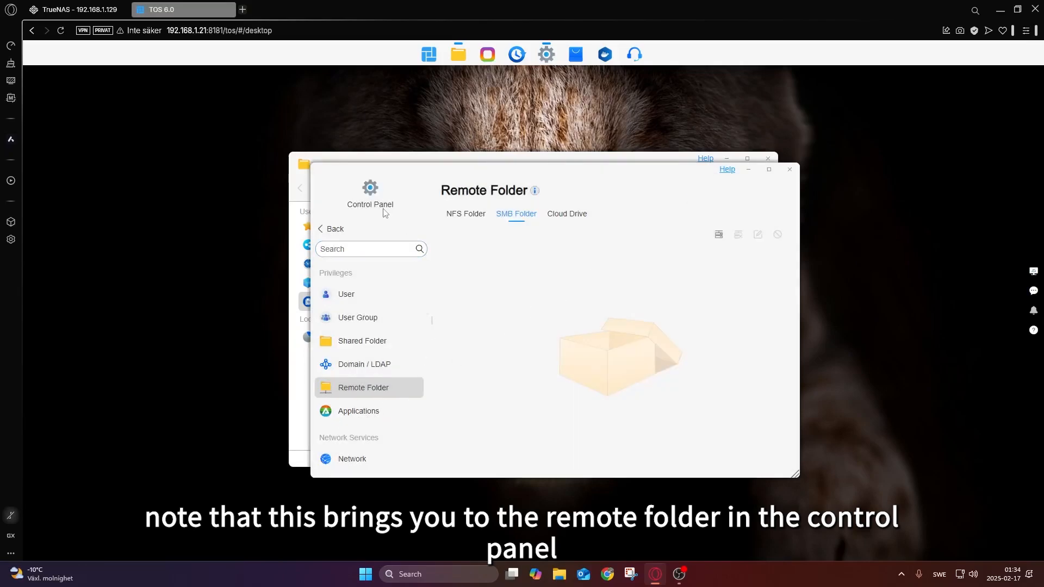
pyautogui.click(789, 169)
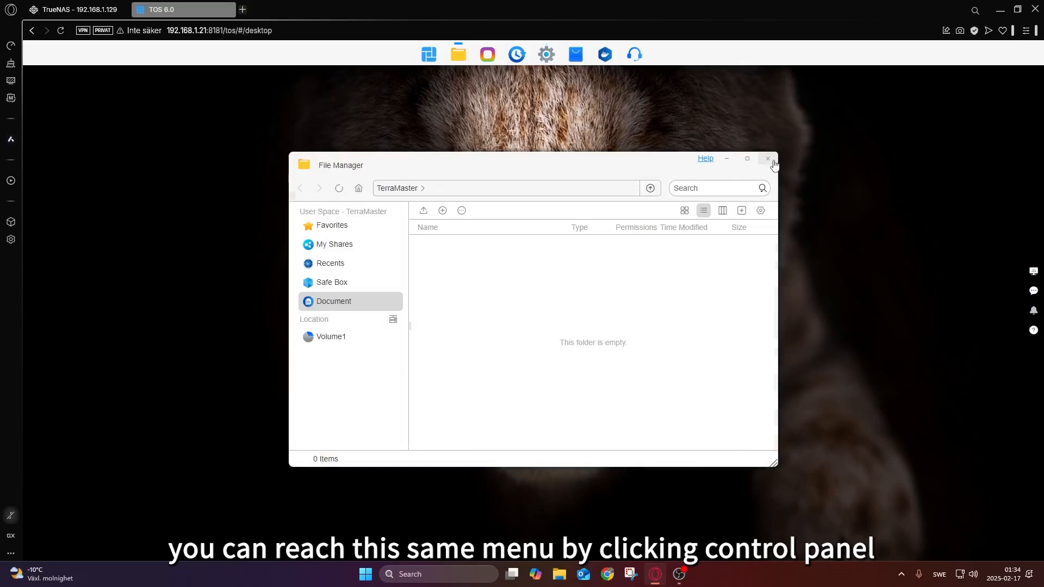
pyautogui.click(767, 159)
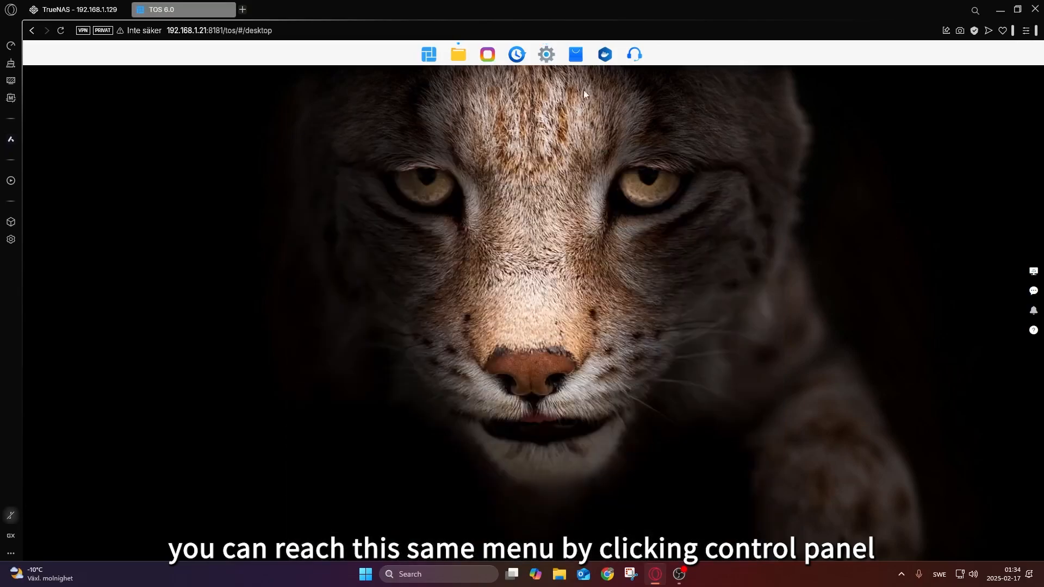
# Start mounting an SMB remote folder from the Control Panel and set its mount path to //192.168.1.129/beta2
pyautogui.click(547, 55)
pyautogui.click(591, 262)
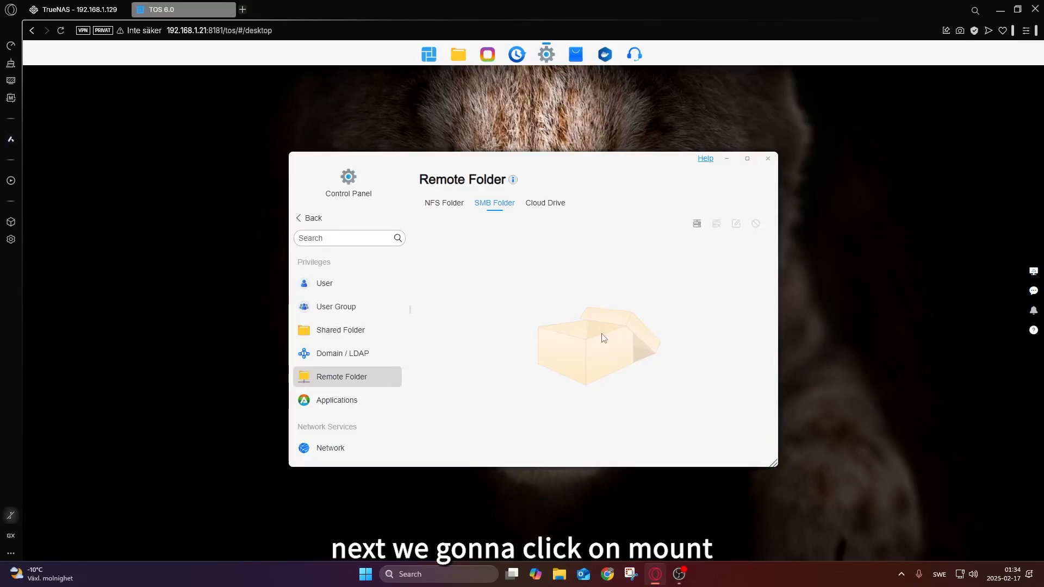
pyautogui.click(697, 226)
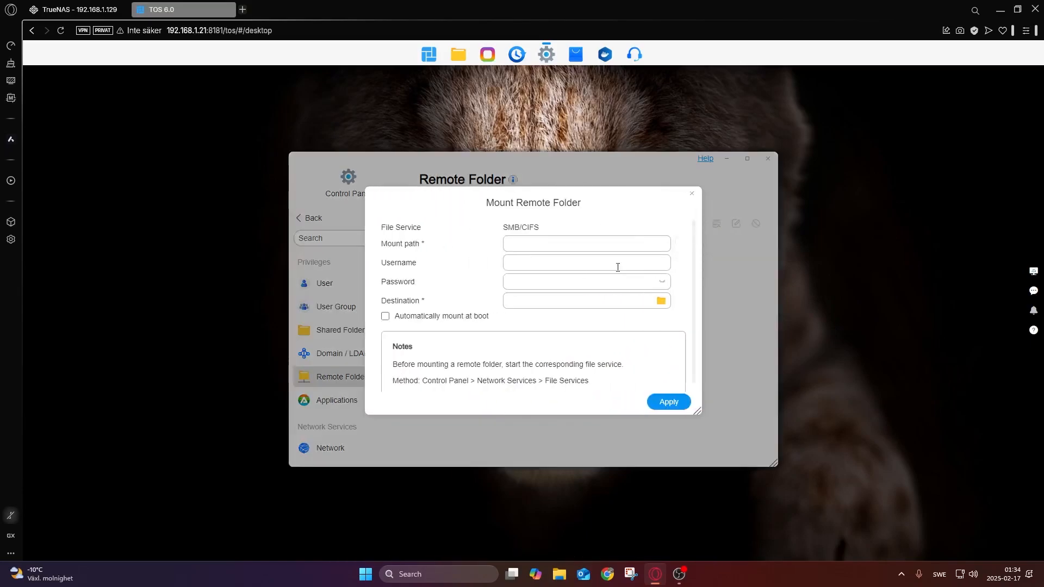
pyautogui.click(521, 246)
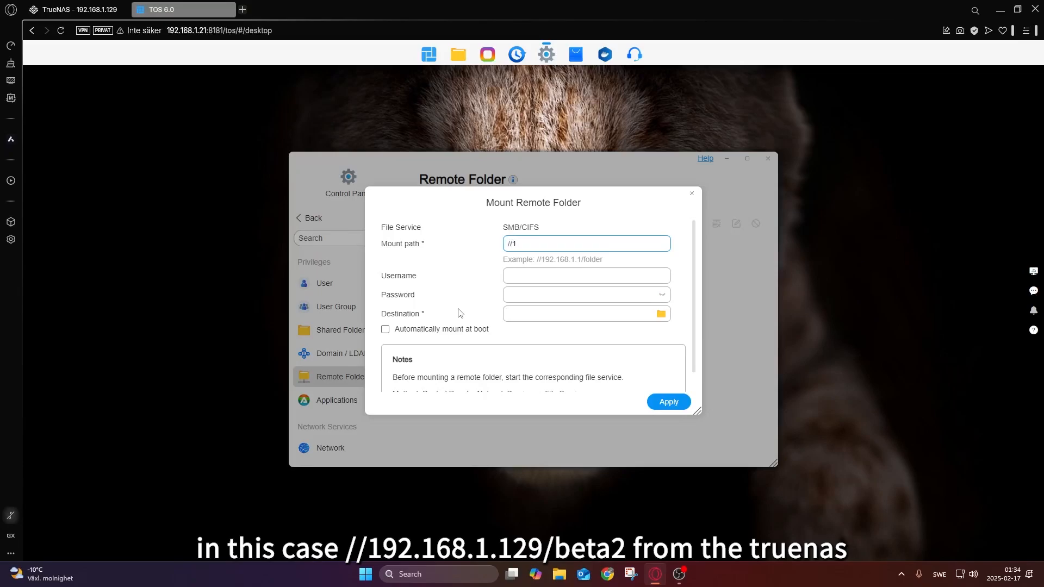
pyautogui.write('//1')
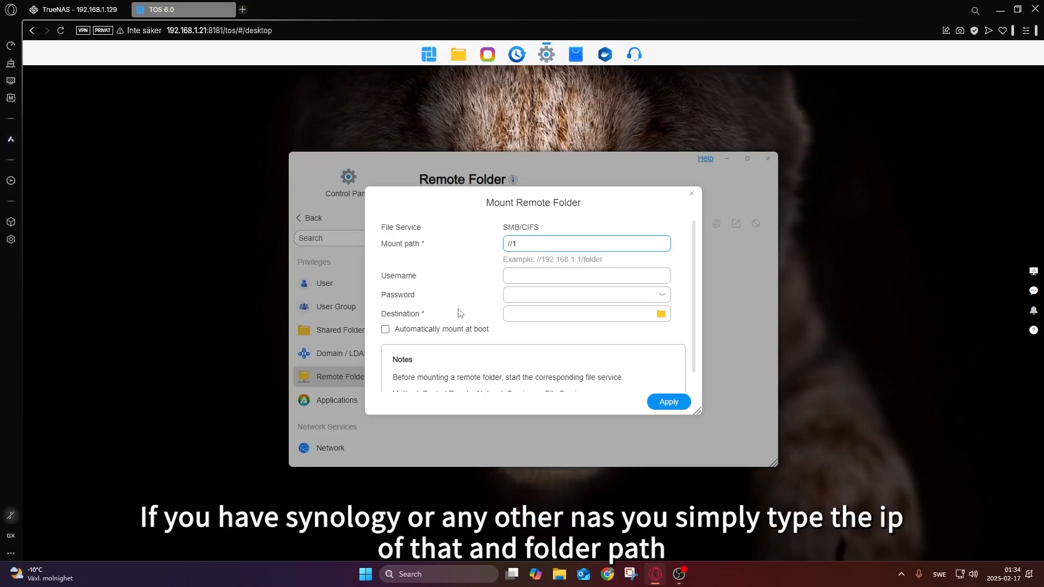
pyautogui.write('92.168.')
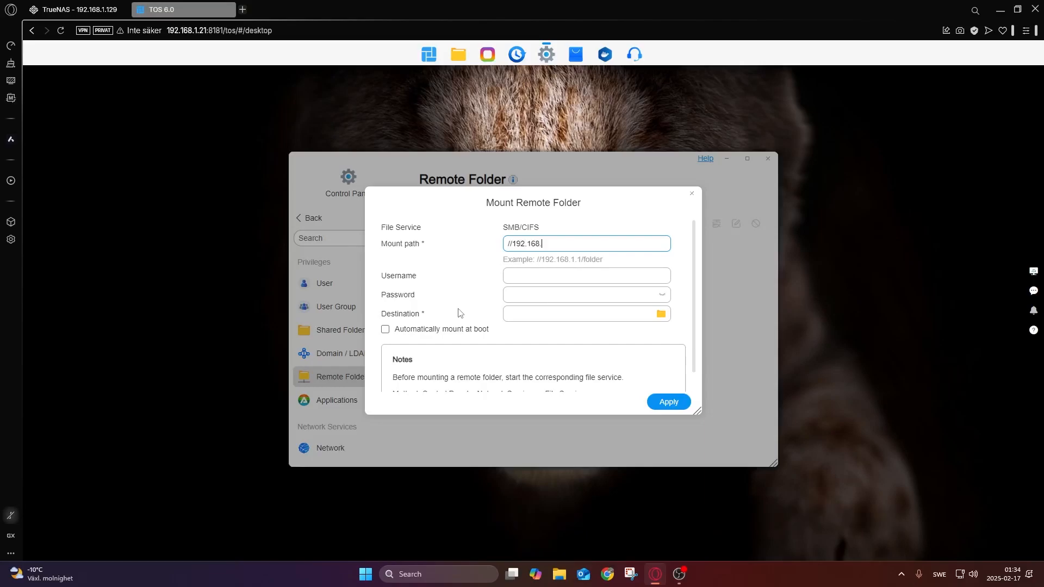
pyautogui.write('1.129/')
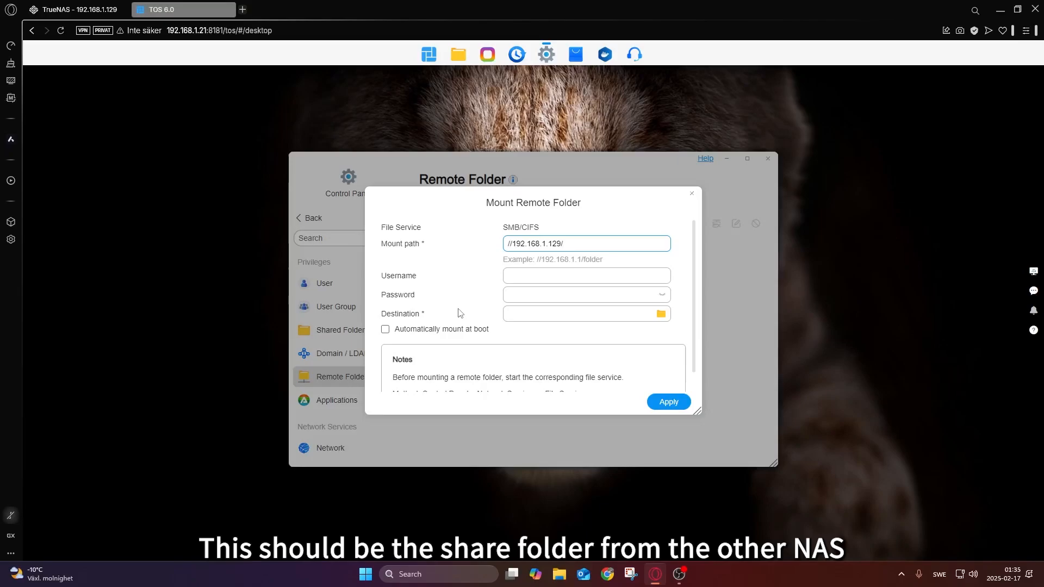
pyautogui.write('eta2')
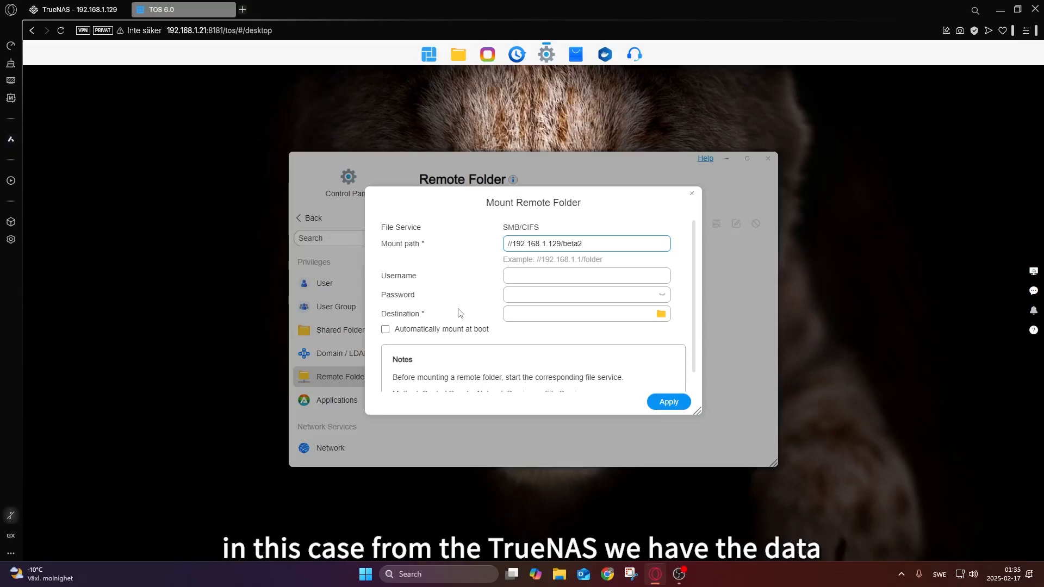
# Fill in the remote share's credentials with the username truenassmb and the SMB account password
pyautogui.click(518, 276)
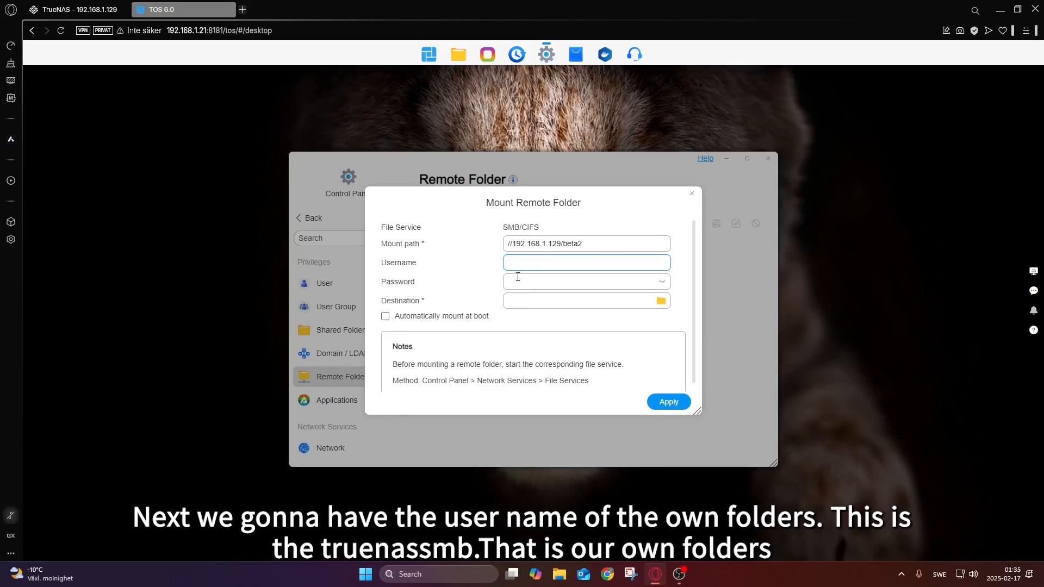
pyautogui.write('truenassmb')
pyautogui.click(524, 287)
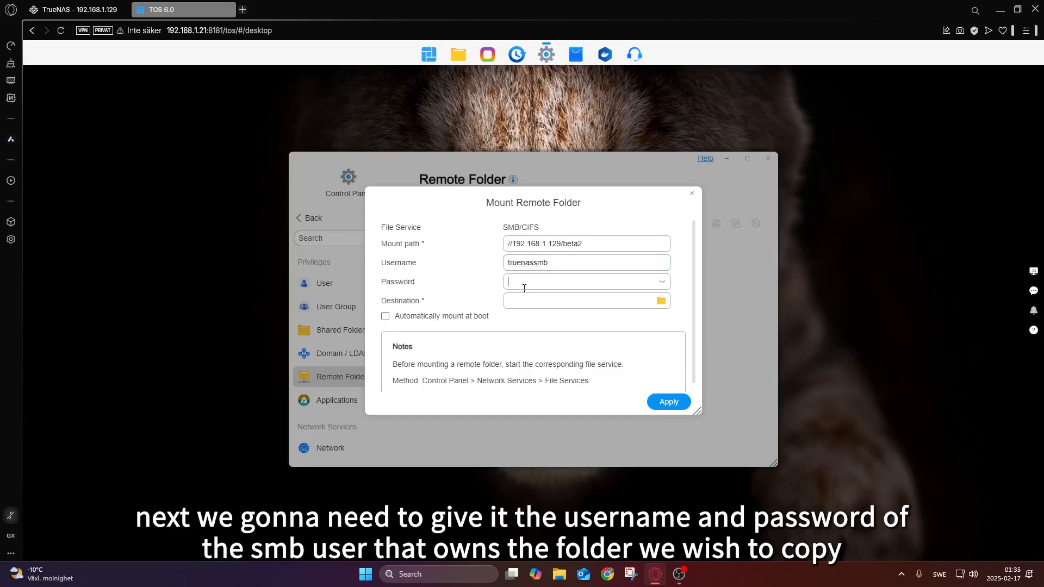
pyautogui.write('•••••••••••')
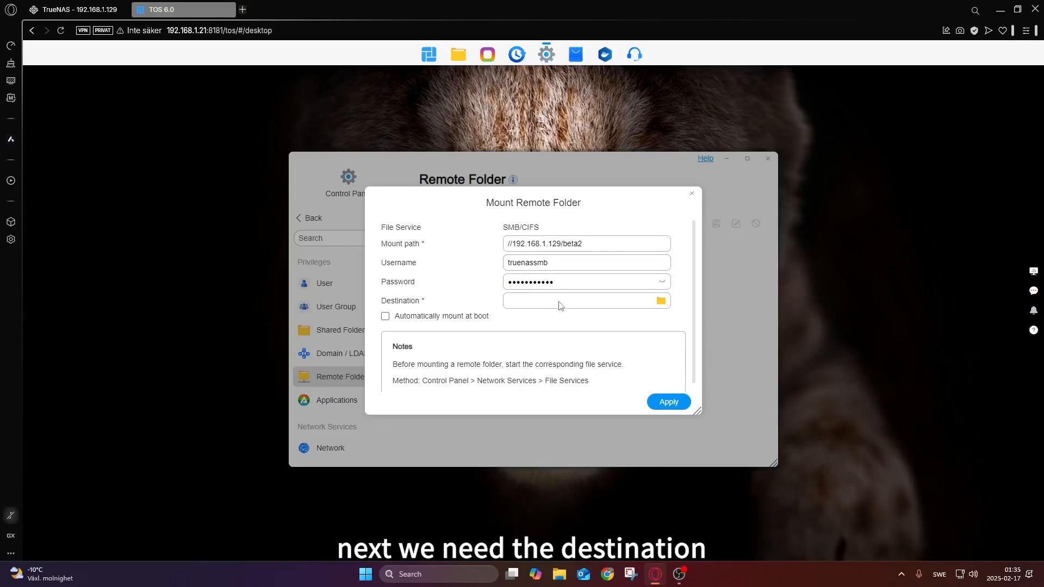
# Set the mount destination to the fromtruenas folder inside the truenas shared folder on Volume1
pyautogui.click(661, 301)
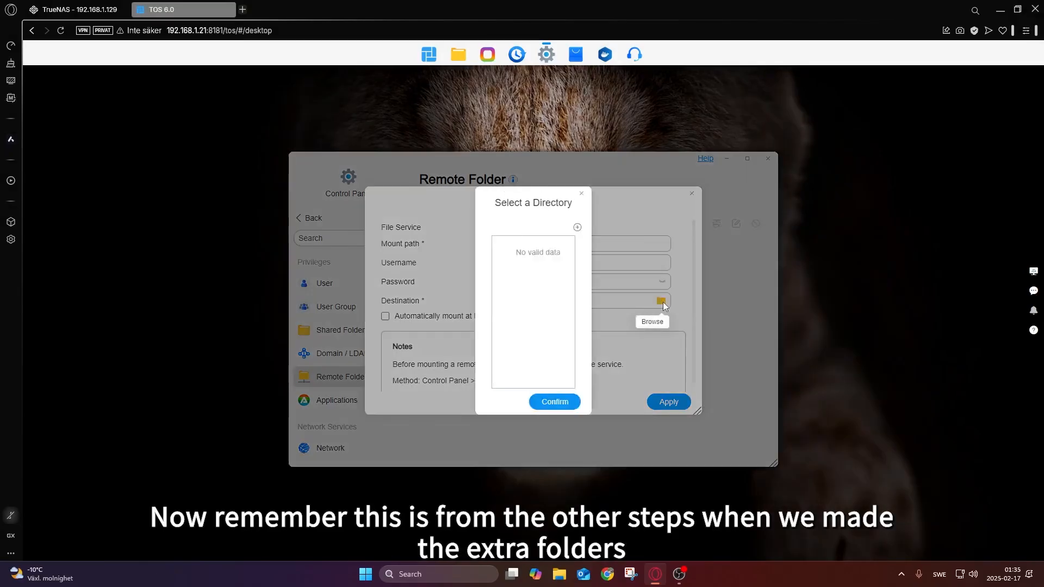
pyautogui.click(414, 315)
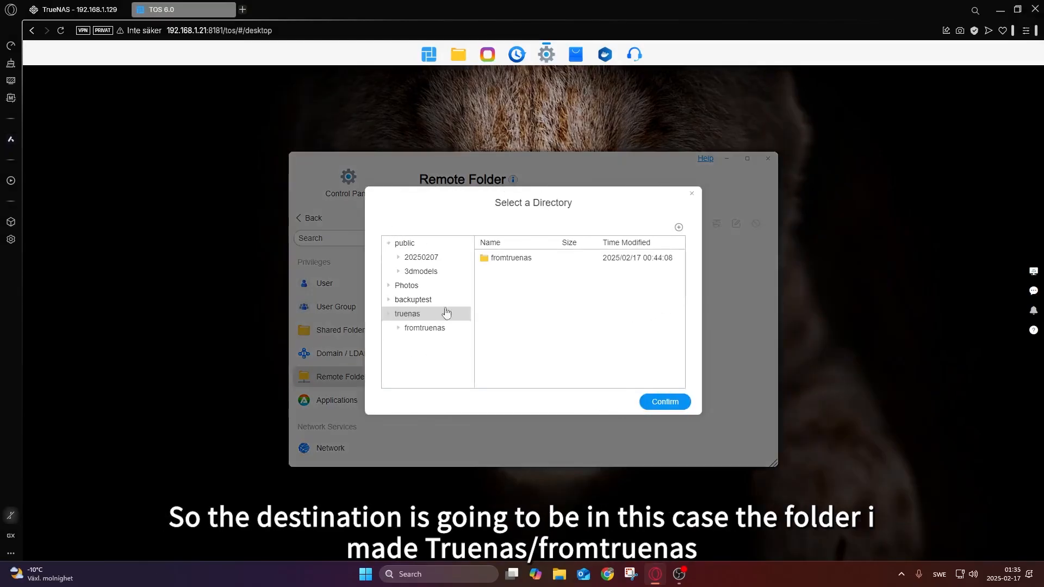
pyautogui.click(506, 262)
pyautogui.click(665, 402)
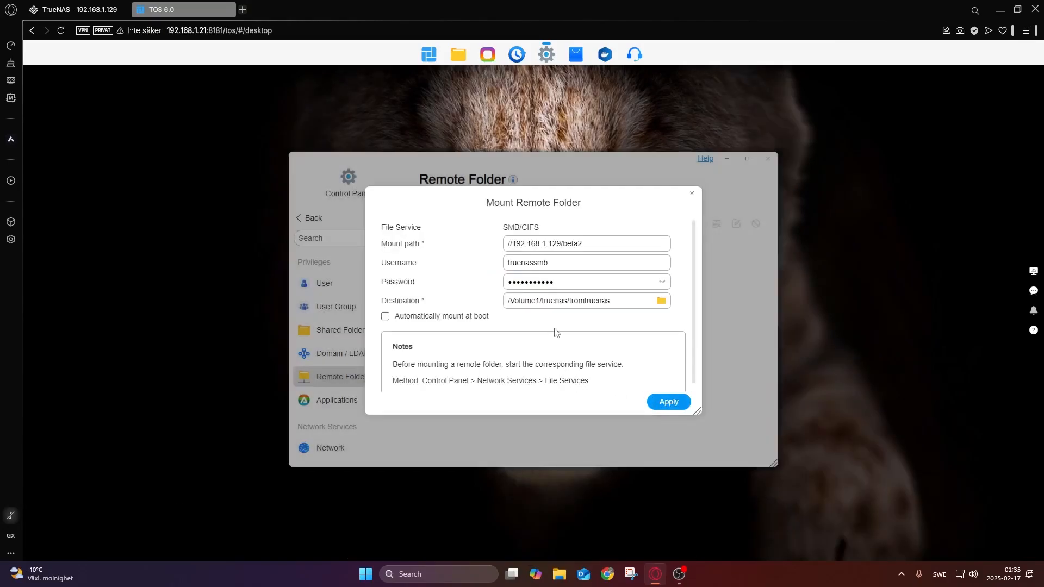
# Apply the SMB mount settings and enable the new remote folder
pyautogui.click(668, 401)
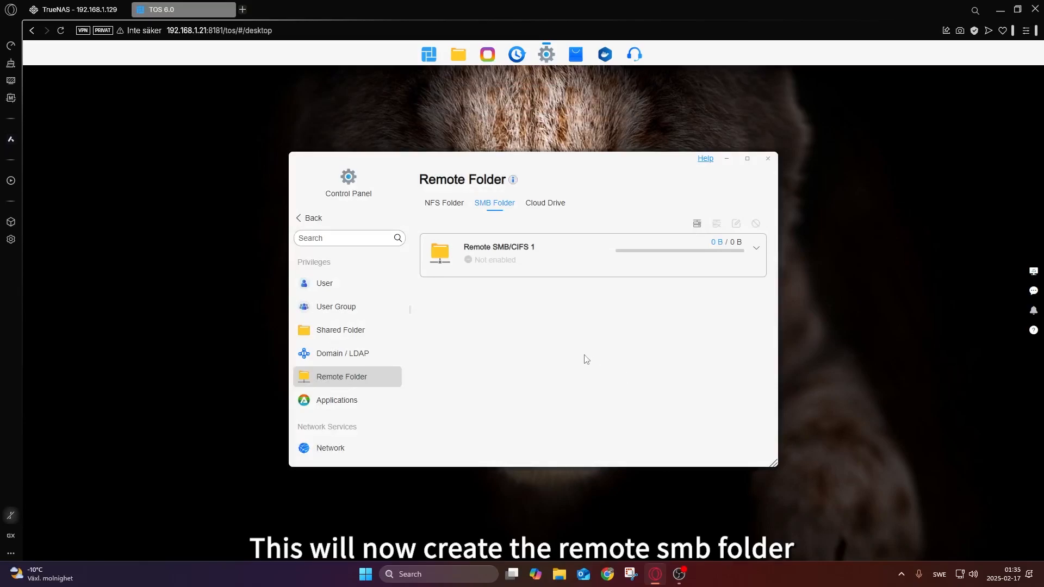
pyautogui.click(653, 270)
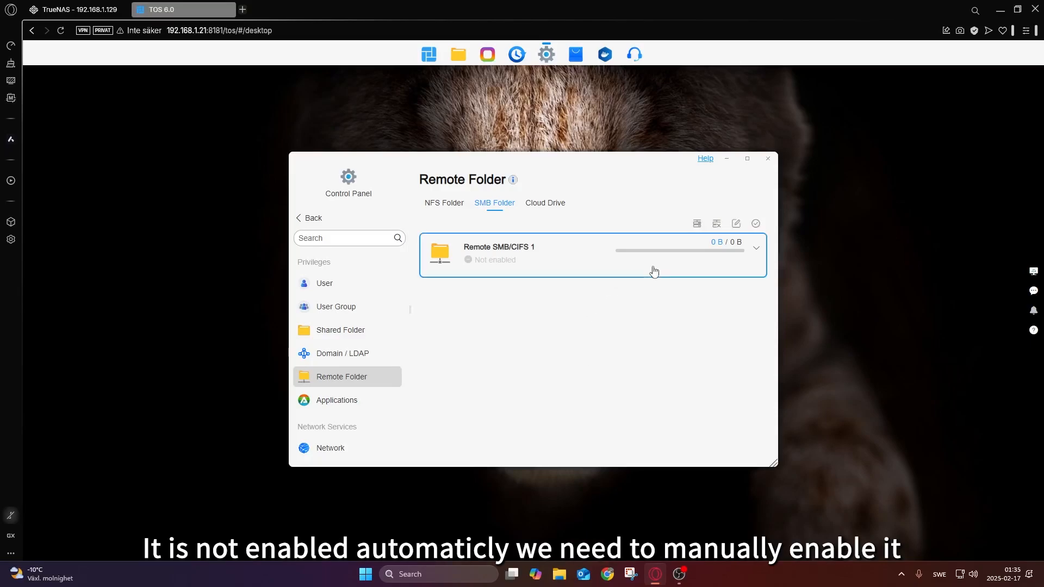
pyautogui.click(755, 225)
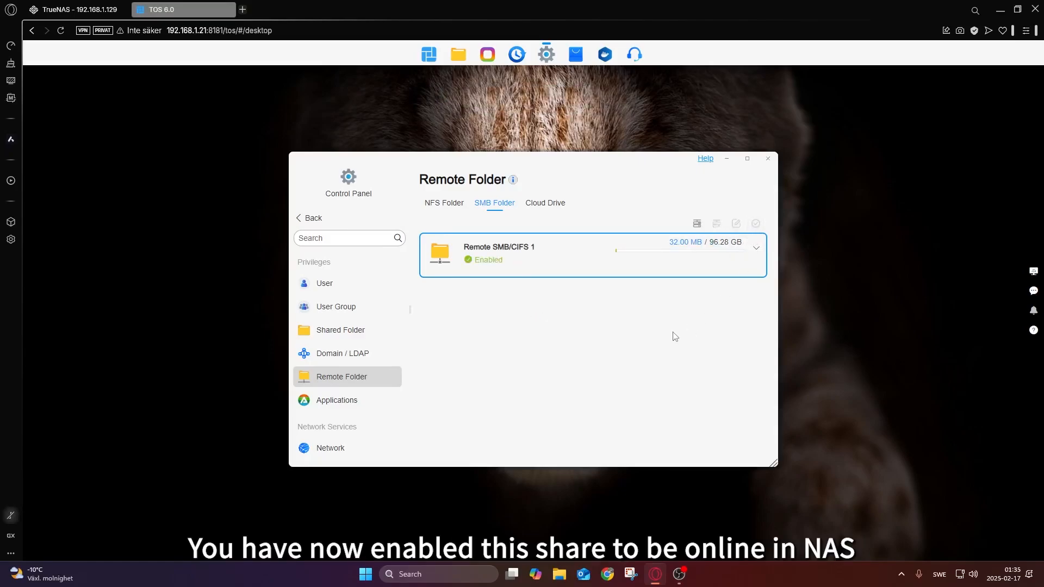
# Open the mounted fromtruenas folder under Remote Folder in File Manager to view its contents
pyautogui.click(459, 56)
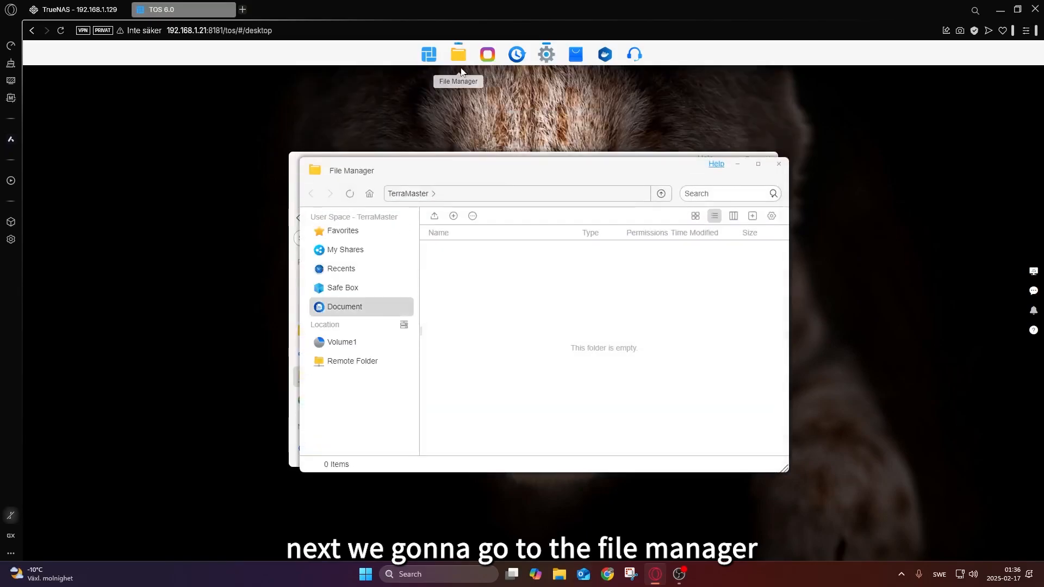
pyautogui.click(342, 367)
pyautogui.click(347, 383)
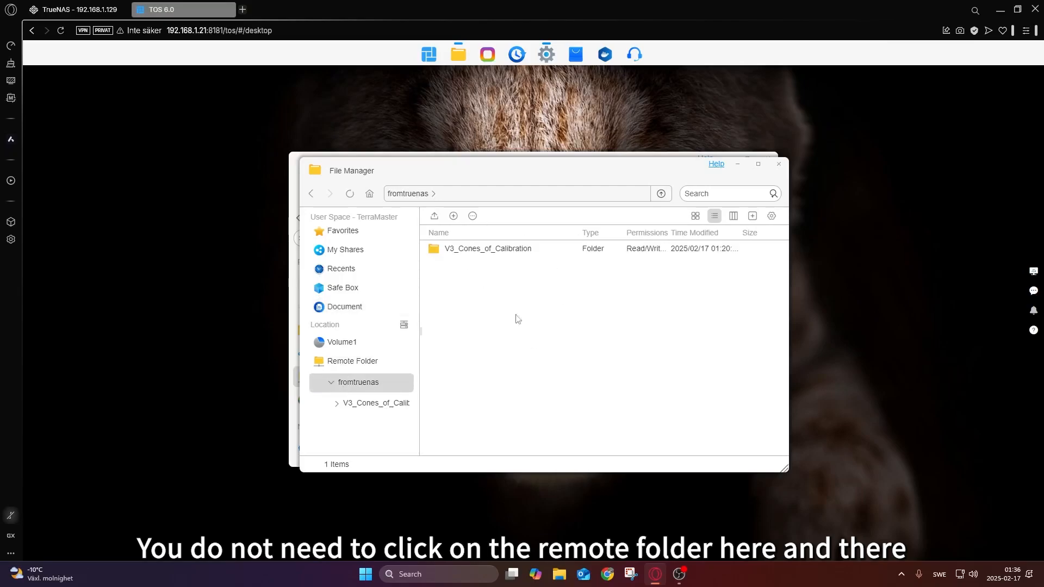
# Browse to truenas/fromtruenas under Volume1 and compare its folder tree with the Remote Folder entry
pyautogui.click(343, 348)
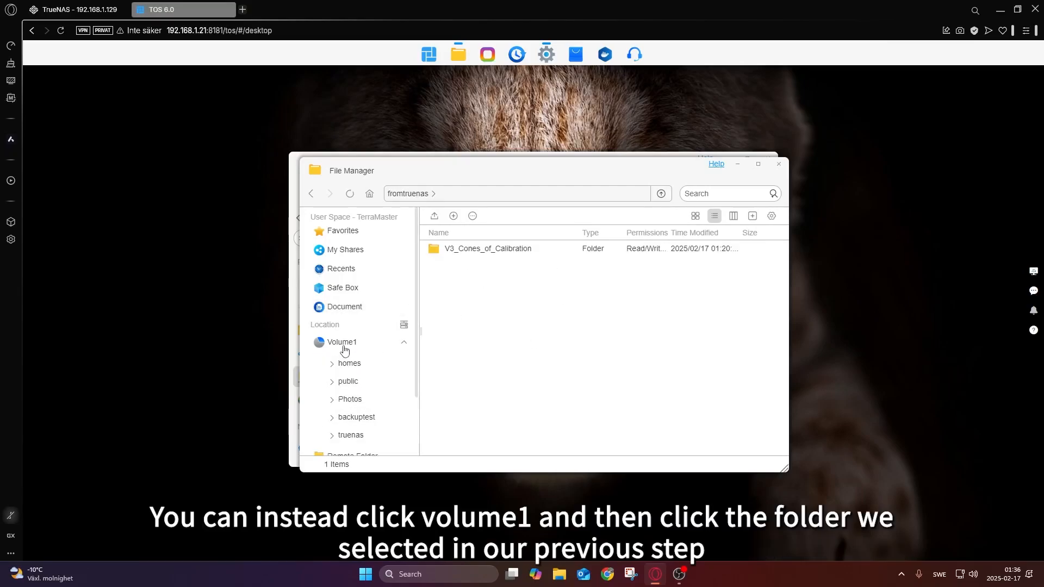
pyautogui.click(355, 436)
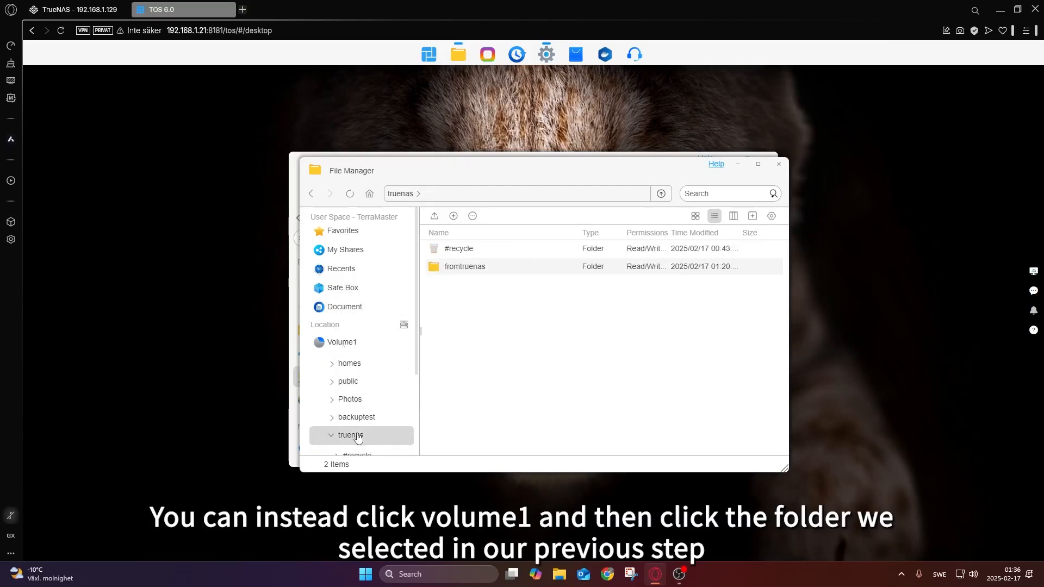
pyautogui.click(456, 278)
pyautogui.doubleClick(457, 278)
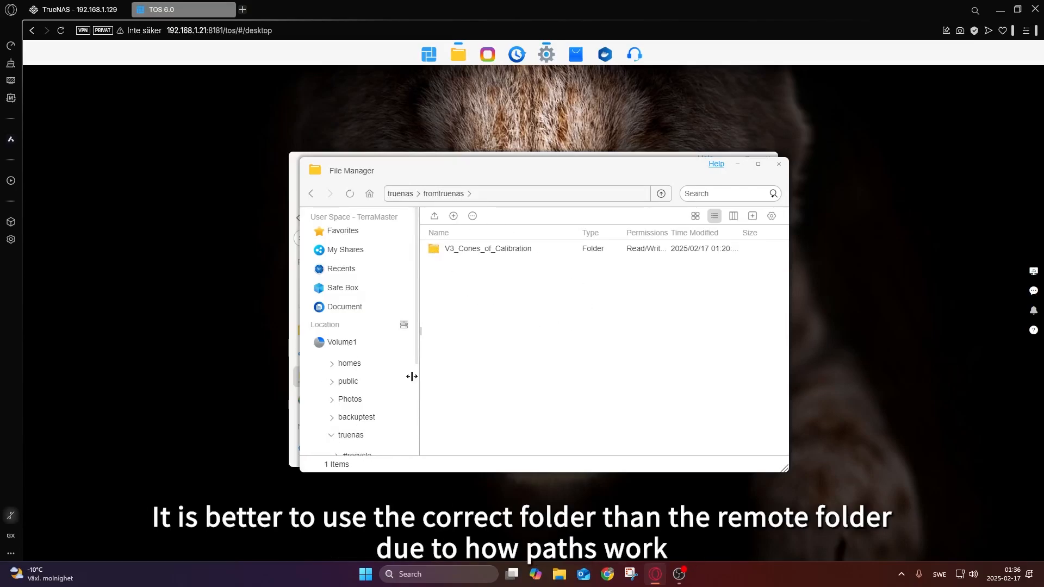
pyautogui.scroll(-2, 363, 396)
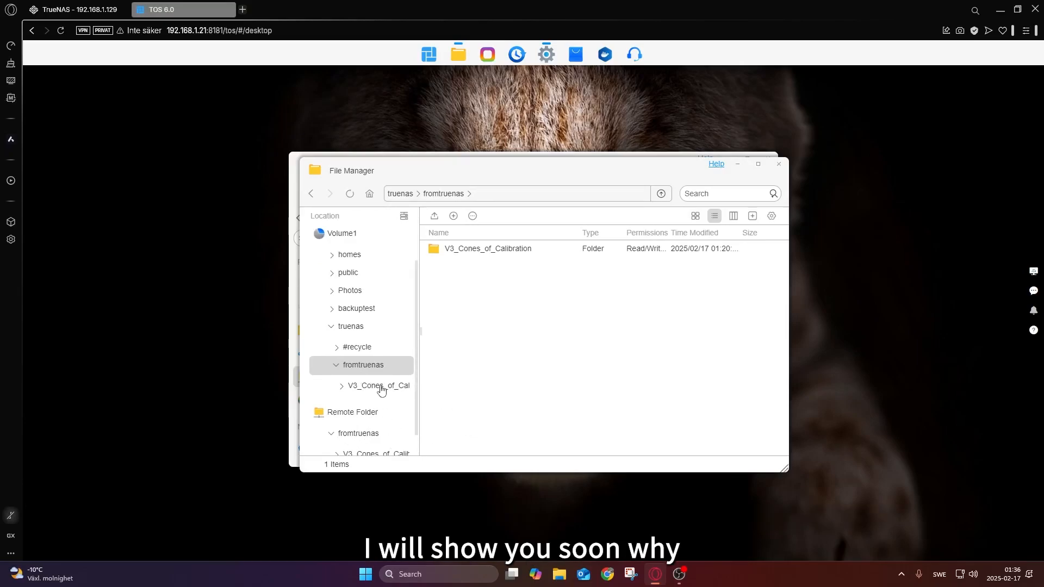
pyautogui.scroll(-1, 381, 389)
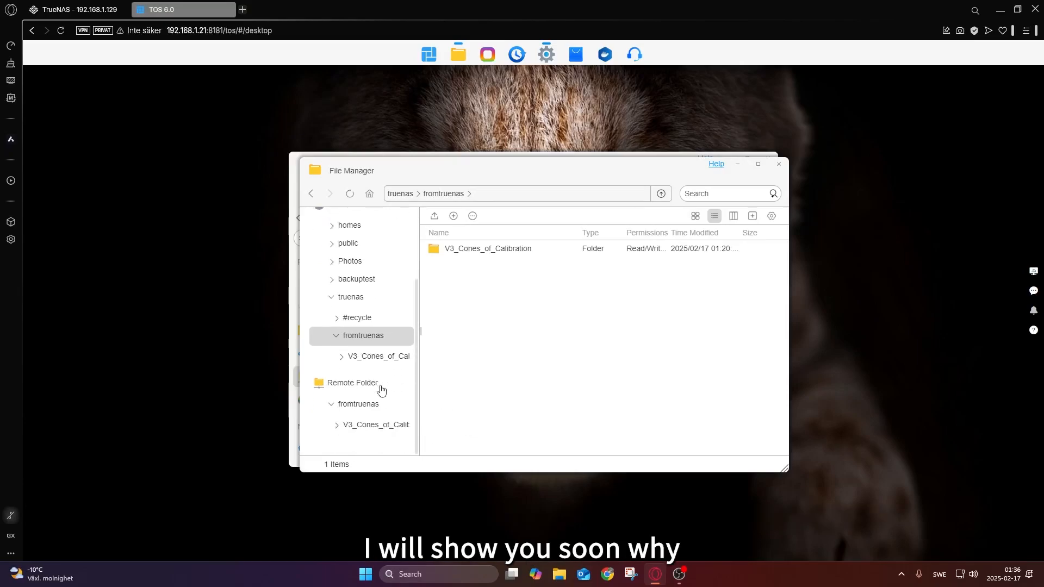
# Copy V3 Cones of Calibration 3.32.stl from truenas/fromtruenas/V3_Cones_of_Calibration into the backuptest folder
pyautogui.click(374, 358)
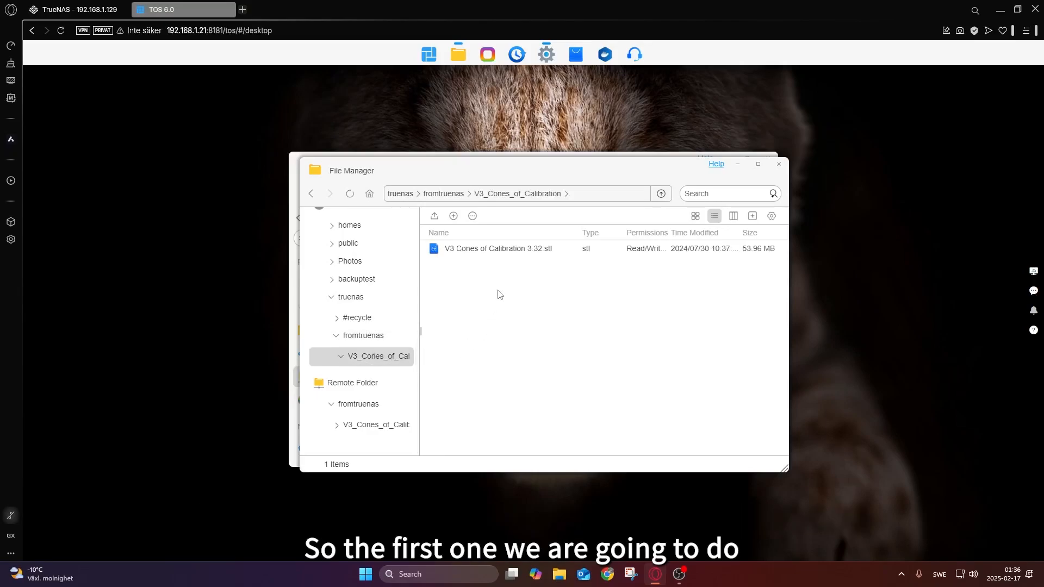
pyautogui.click(504, 255)
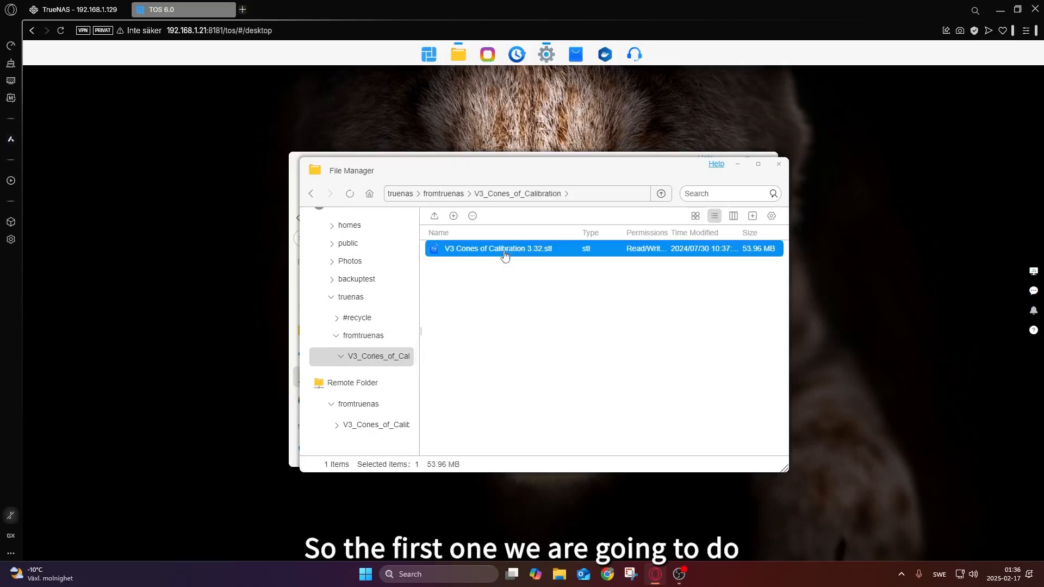
pyautogui.click(506, 289)
pyautogui.click(490, 250)
pyautogui.rightClick(493, 250)
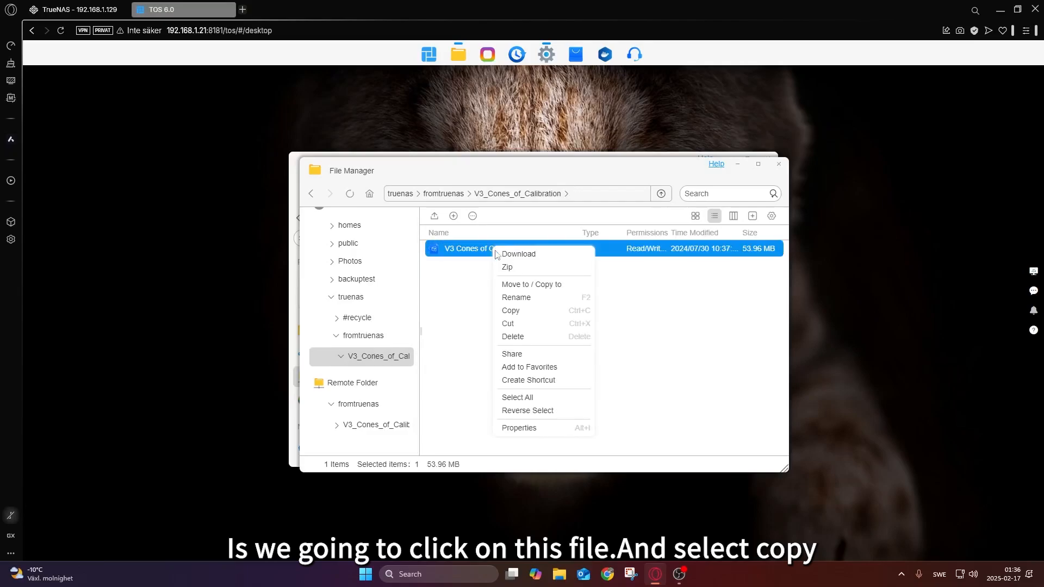
pyautogui.click(520, 324)
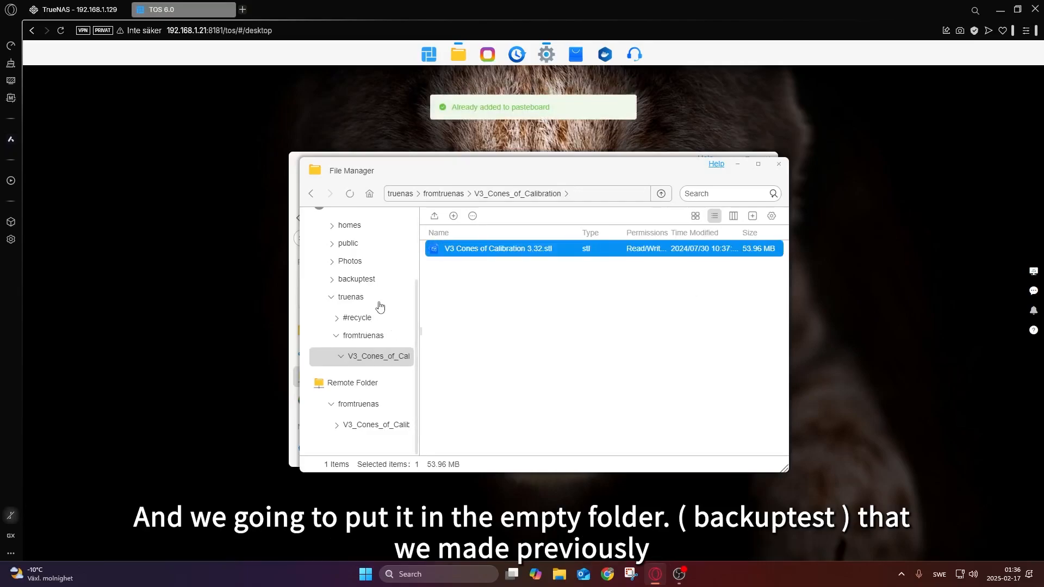
pyautogui.click(367, 283)
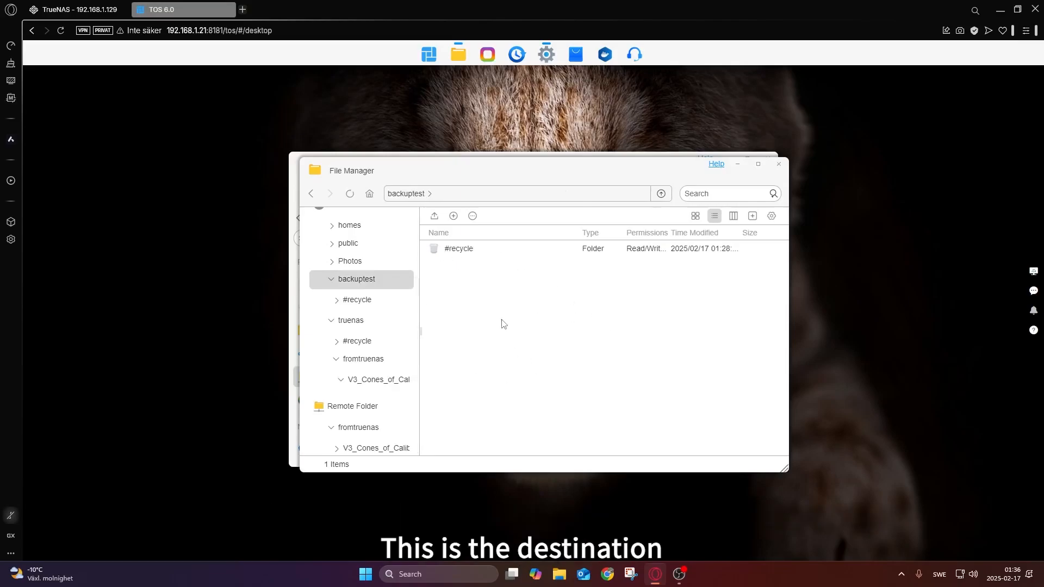
pyautogui.rightClick(493, 307)
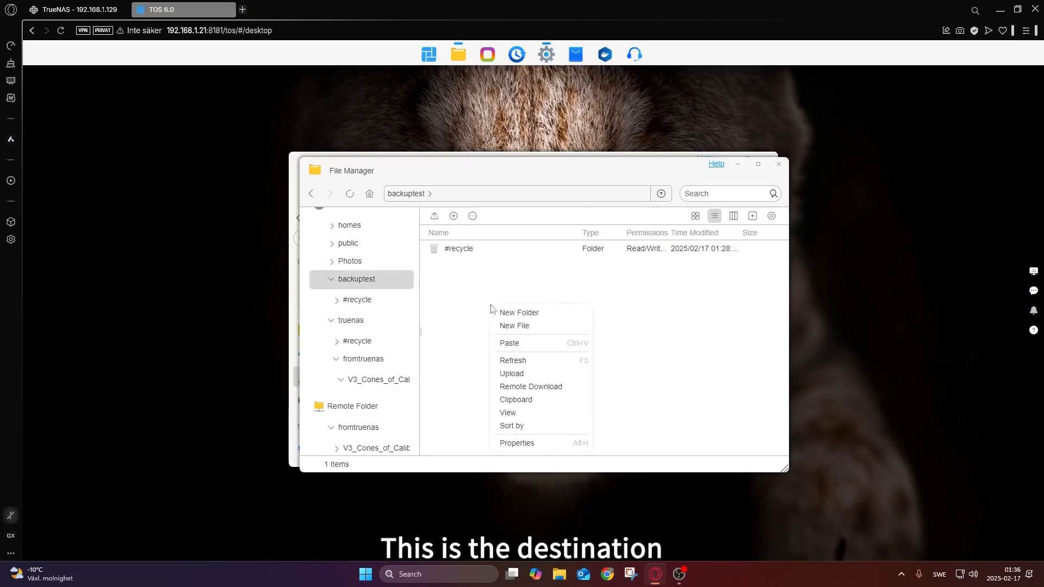
pyautogui.click(521, 348)
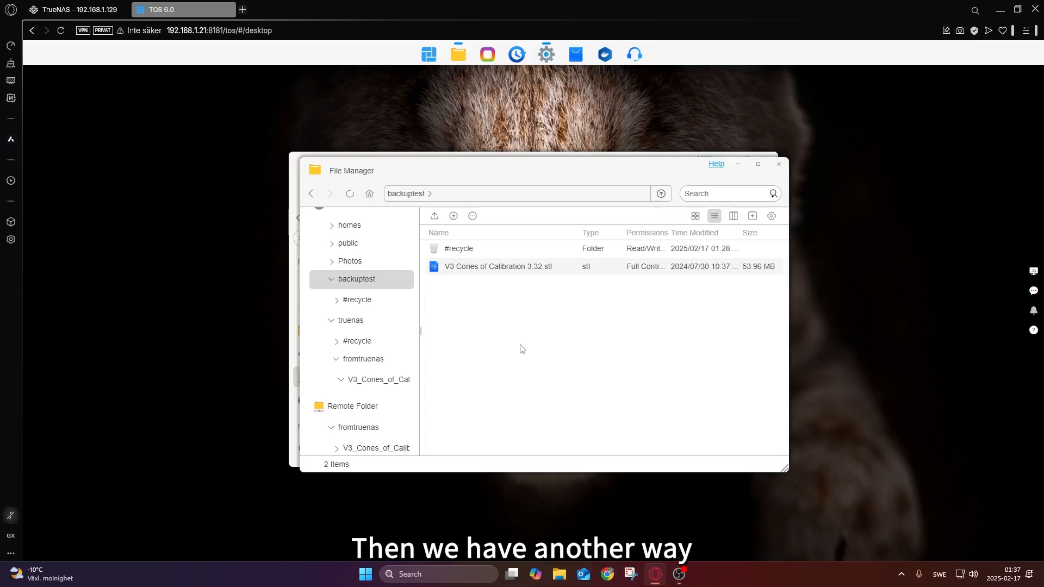
# Delete V3 Cones of Calibration 3.32.stl from the backuptest folder and confirm the deletion
pyautogui.click(496, 268)
pyautogui.click(563, 340)
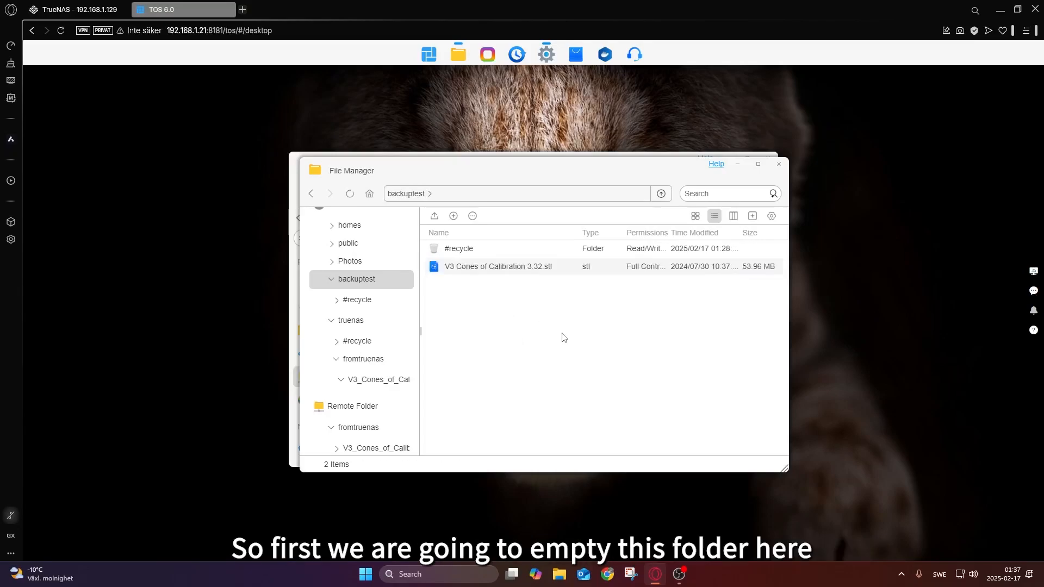
pyautogui.click(496, 272)
pyautogui.press('Delete')
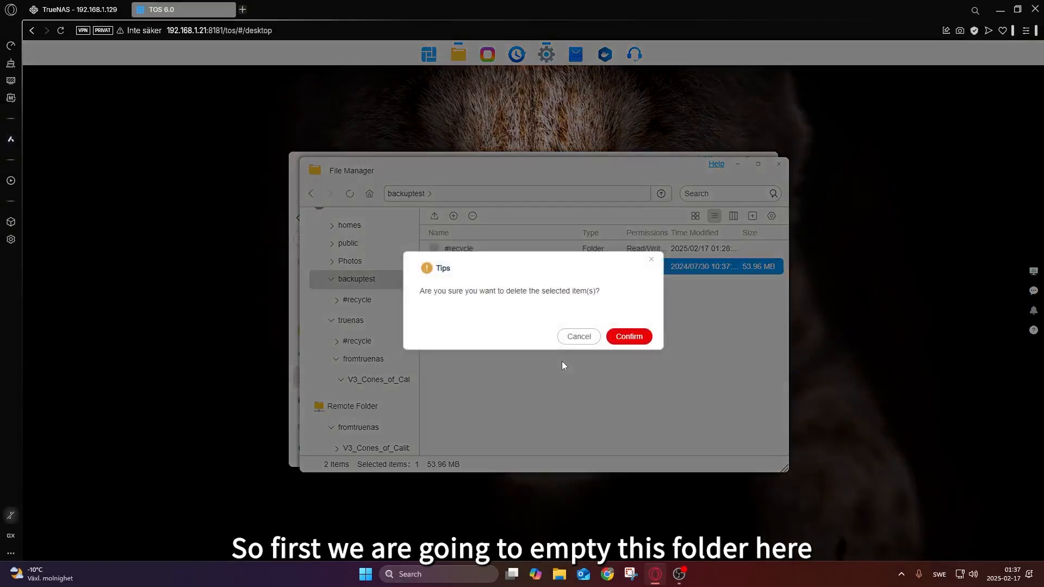
pyautogui.click(628, 337)
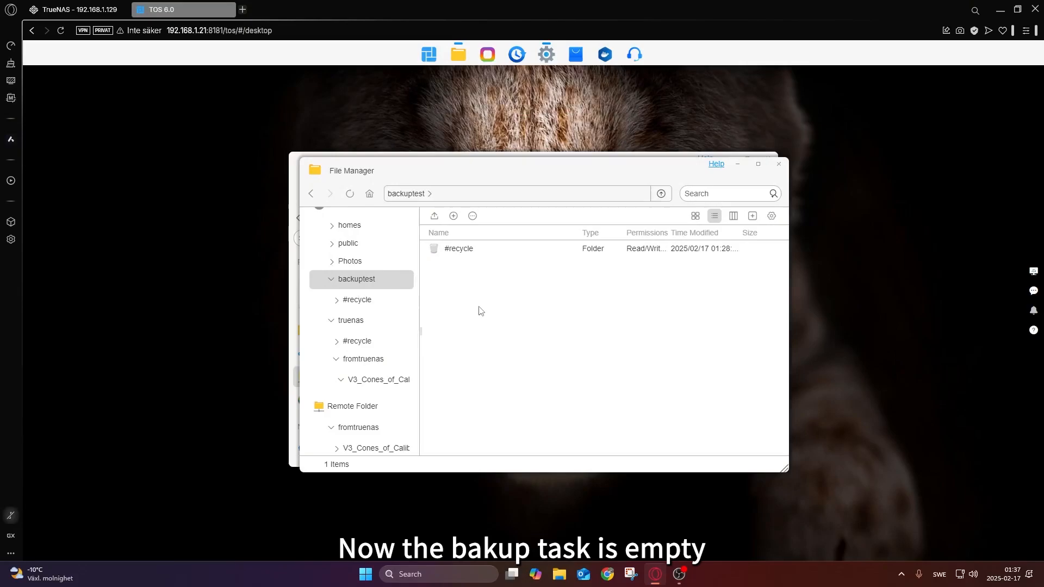
# Close the open windows and launch TFM Backup from the list of all applications
pyautogui.click(778, 163)
pyautogui.click(768, 160)
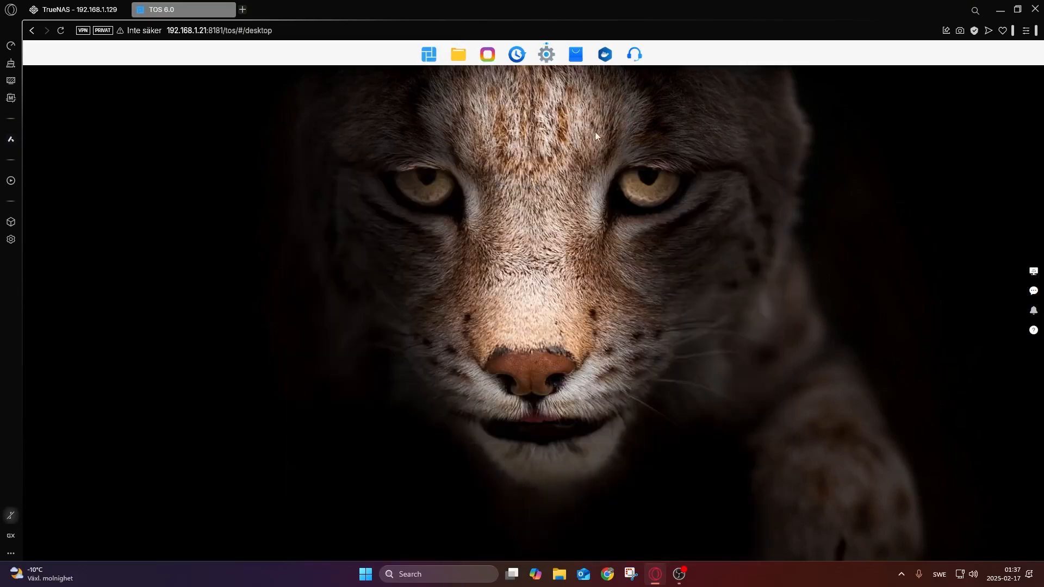
pyautogui.click(487, 61)
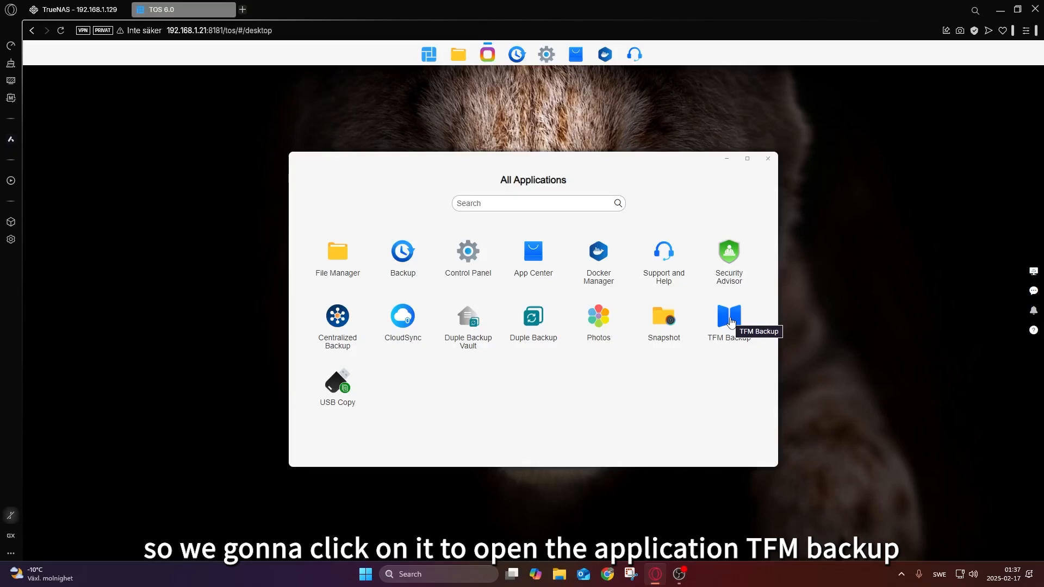
pyautogui.click(730, 321)
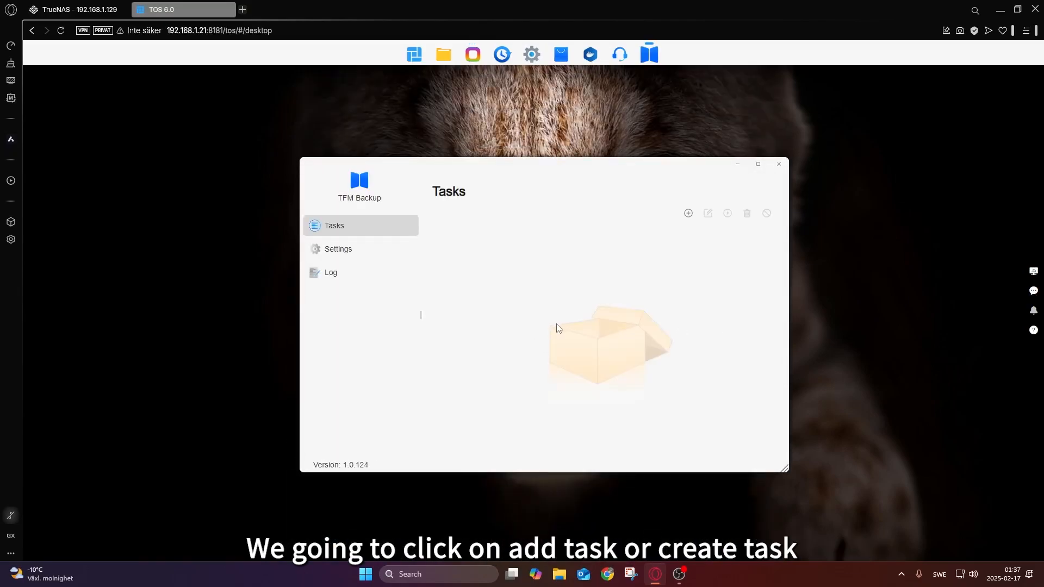
# Start a new backup task named fromtruenas and set its mode to Incremental mode
pyautogui.click(688, 213)
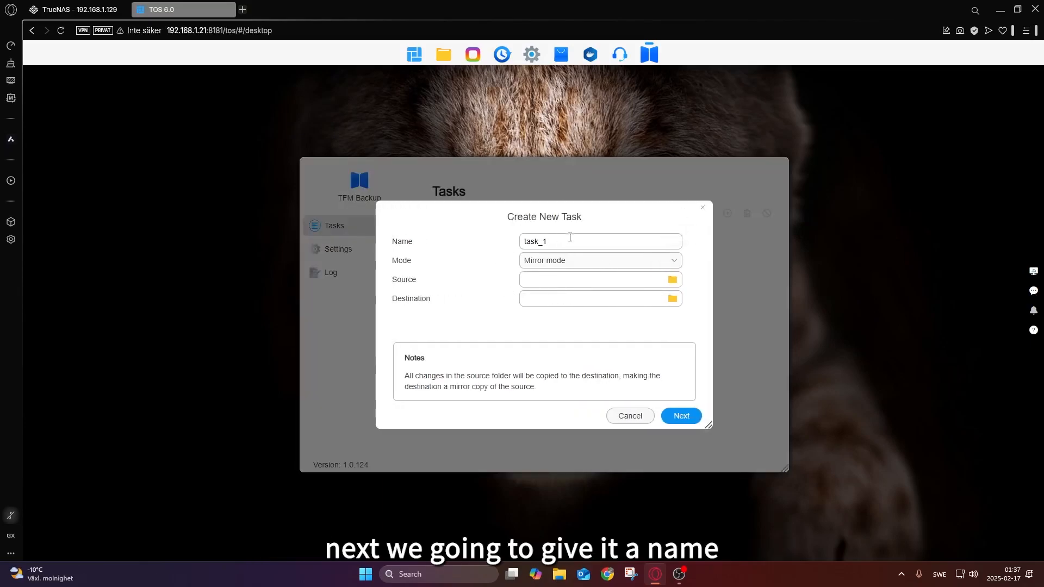
pyautogui.doubleClick(569, 238)
pyautogui.write('fromtruen')
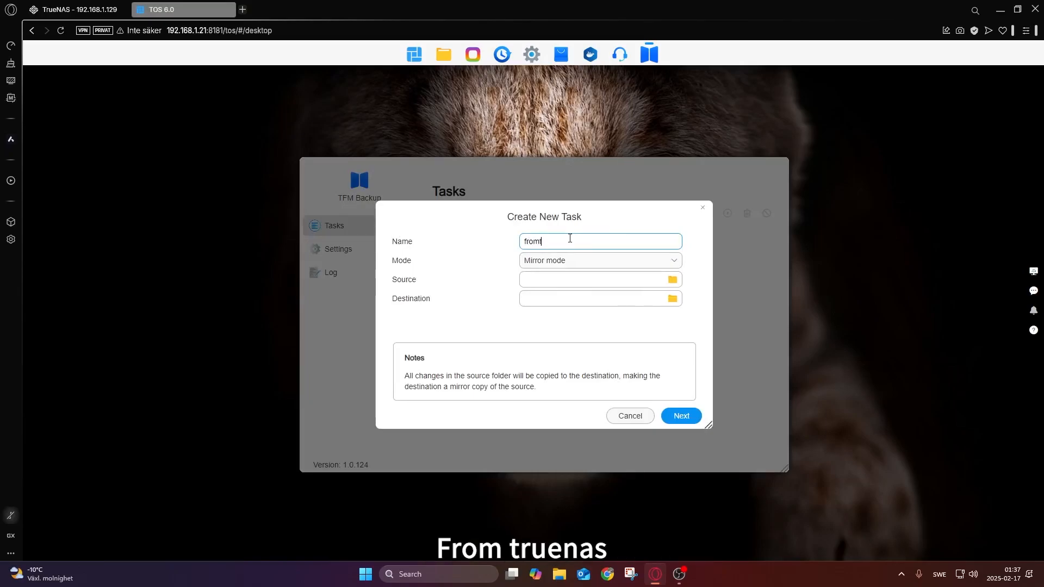
pyautogui.click(544, 266)
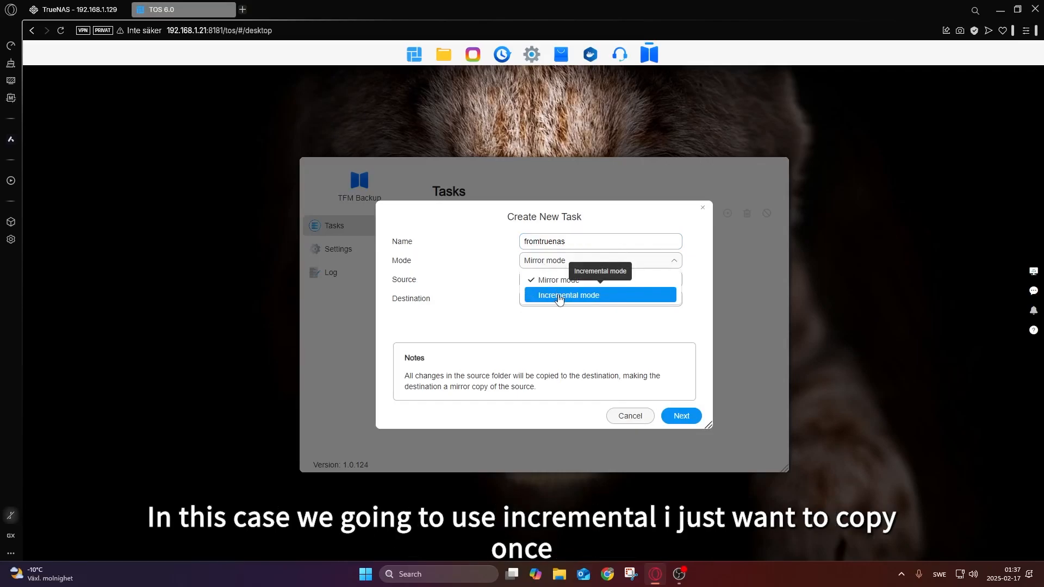
pyautogui.click(559, 299)
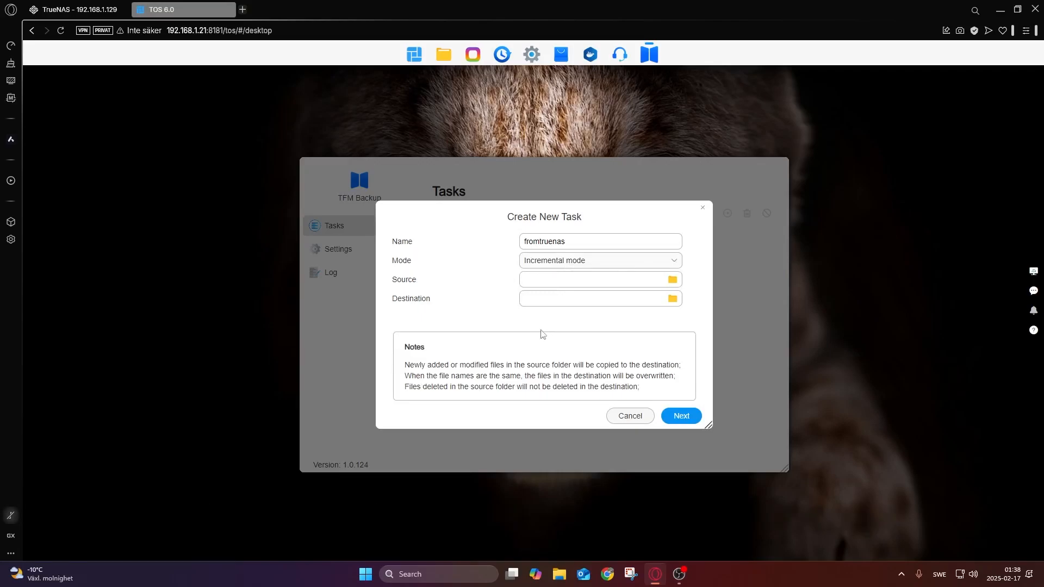
# Set the task's source to /Volume1/truenas/fromtruenas and its destination to /Volume1/backuptest
pyautogui.click(673, 280)
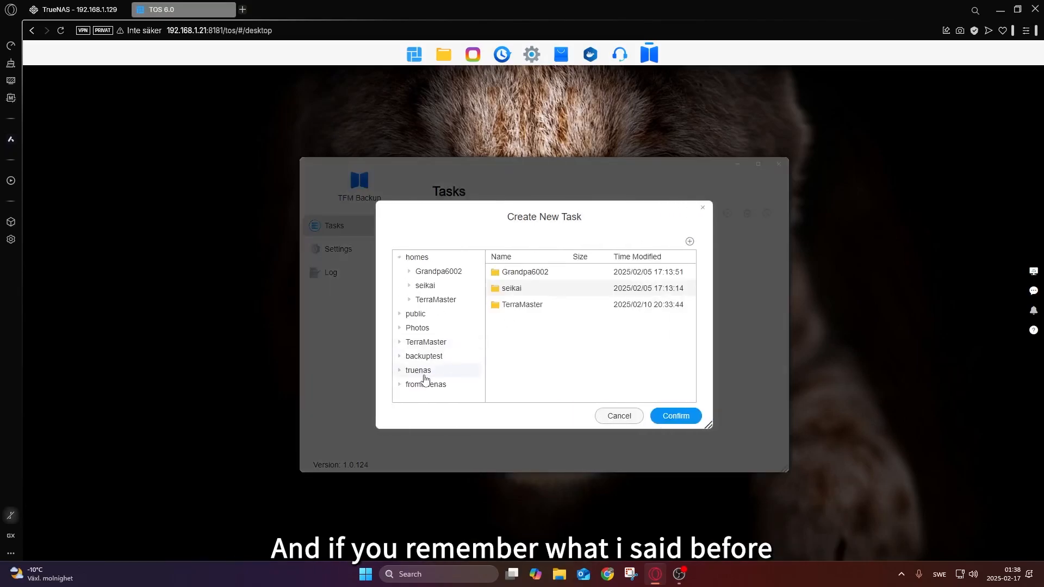
pyautogui.click(425, 374)
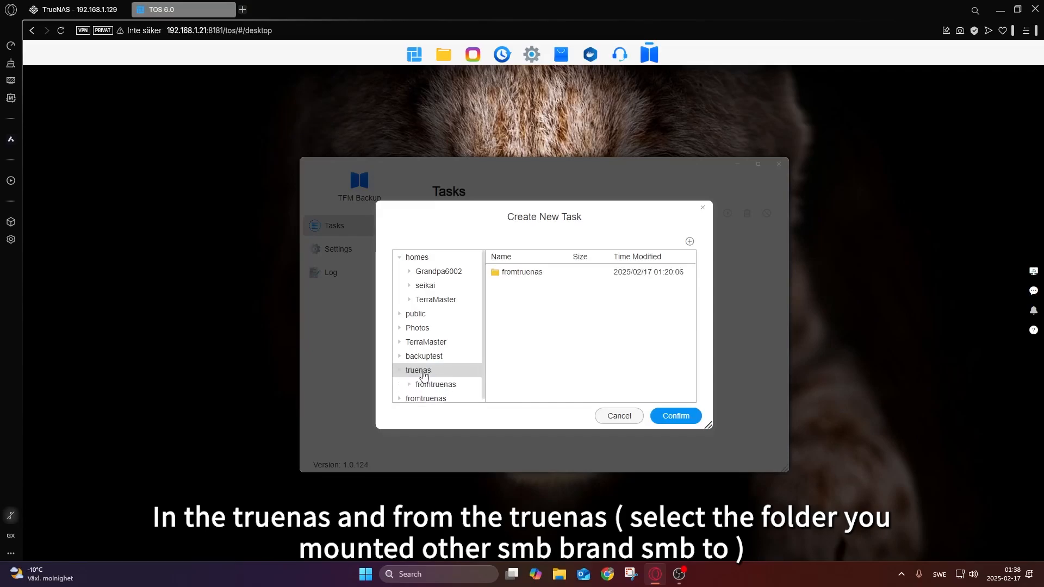
pyautogui.click(515, 275)
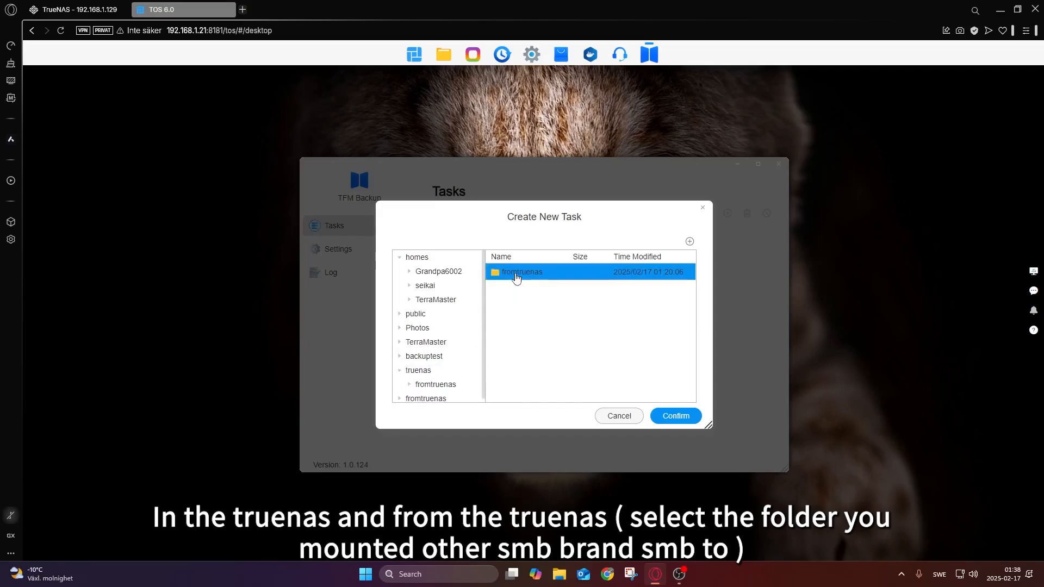
pyautogui.click(678, 417)
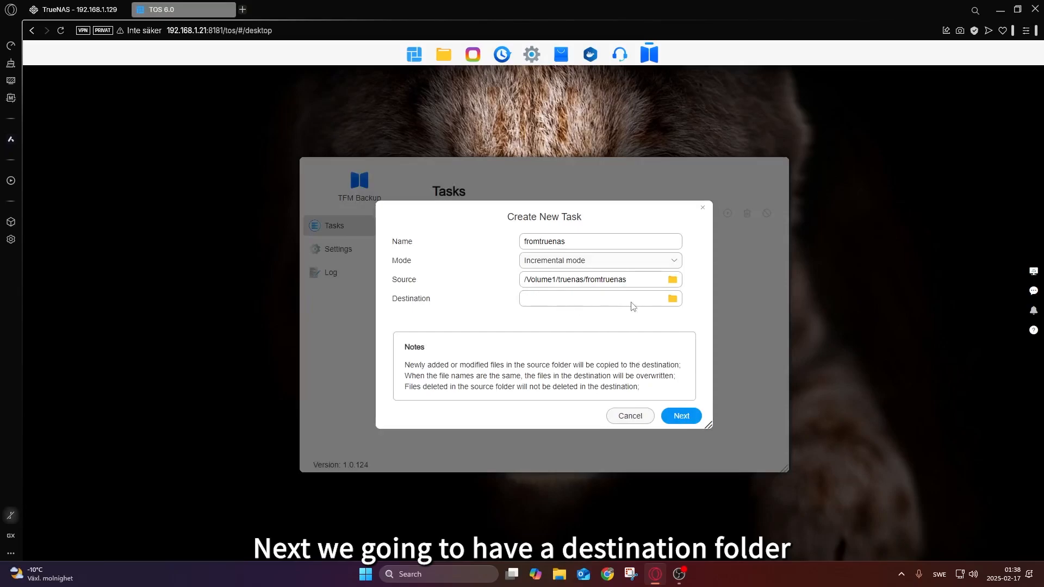
pyautogui.click(673, 299)
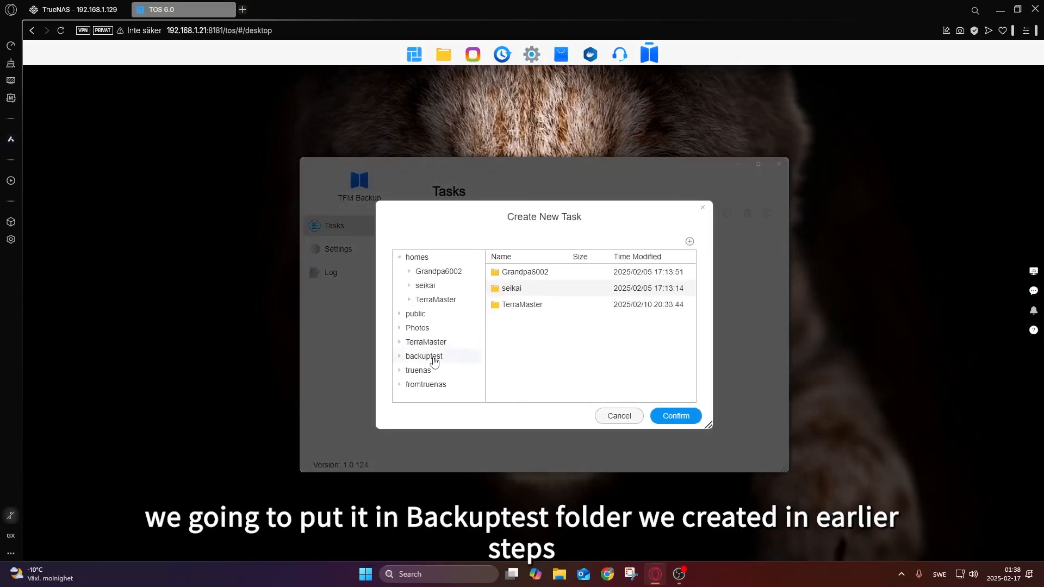
pyautogui.click(433, 359)
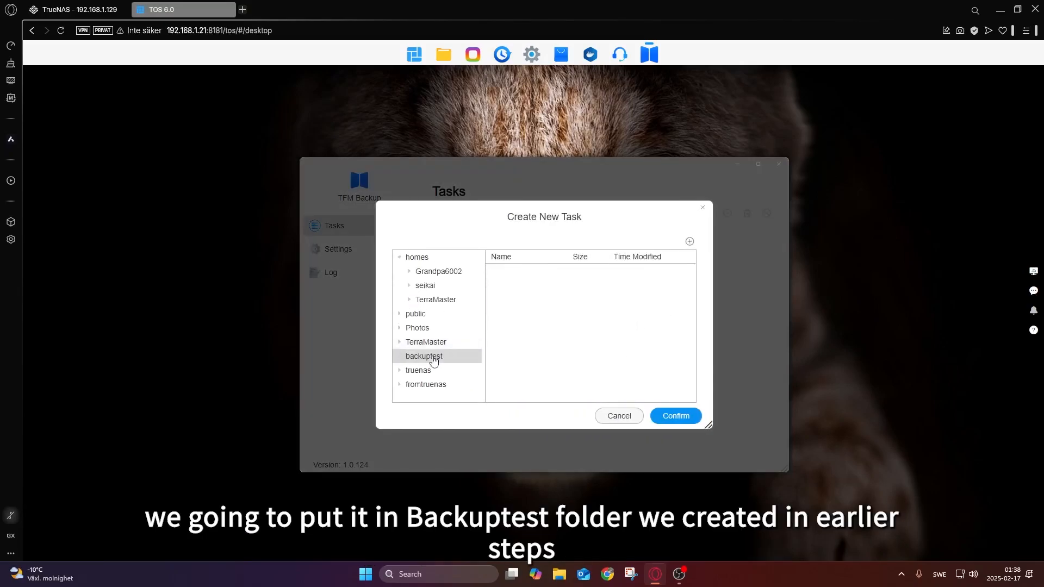
pyautogui.click(690, 420)
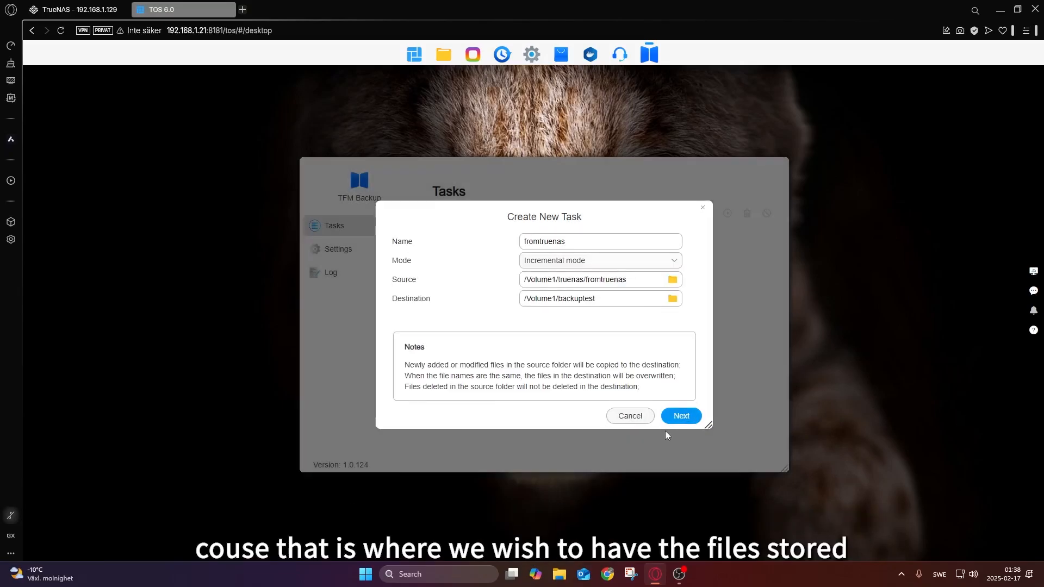
# Create the fromtruenas task without immediate backup, schedule or file filter, and run it manually from the task list
pyautogui.click(681, 416)
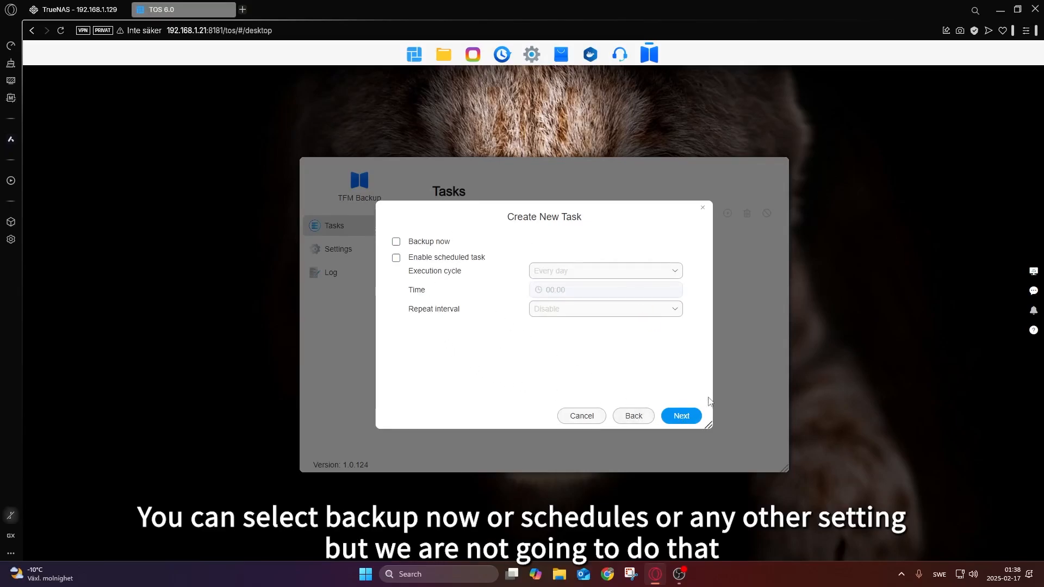
pyautogui.click(688, 420)
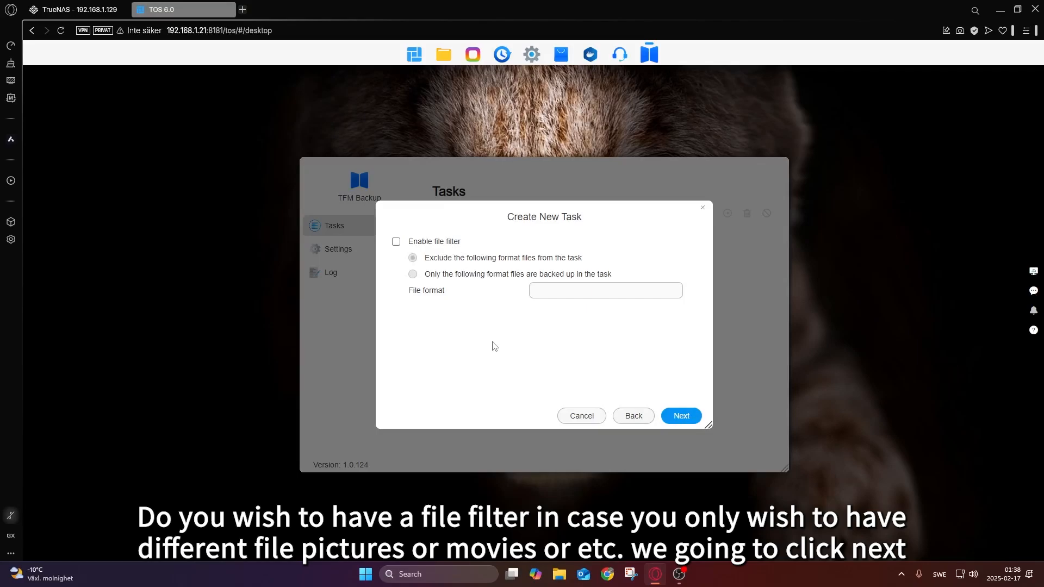
pyautogui.click(683, 417)
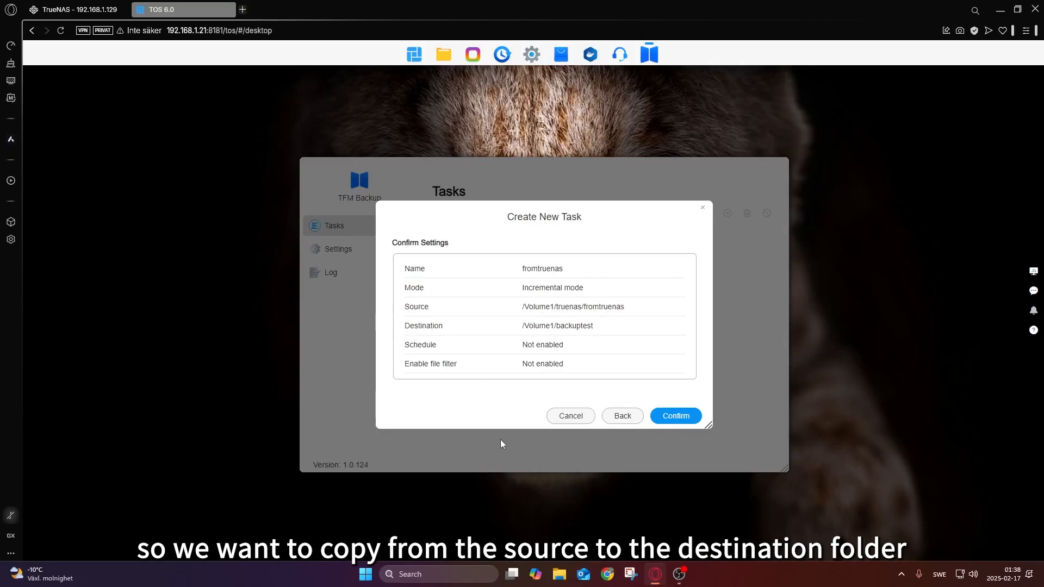
pyautogui.click(676, 416)
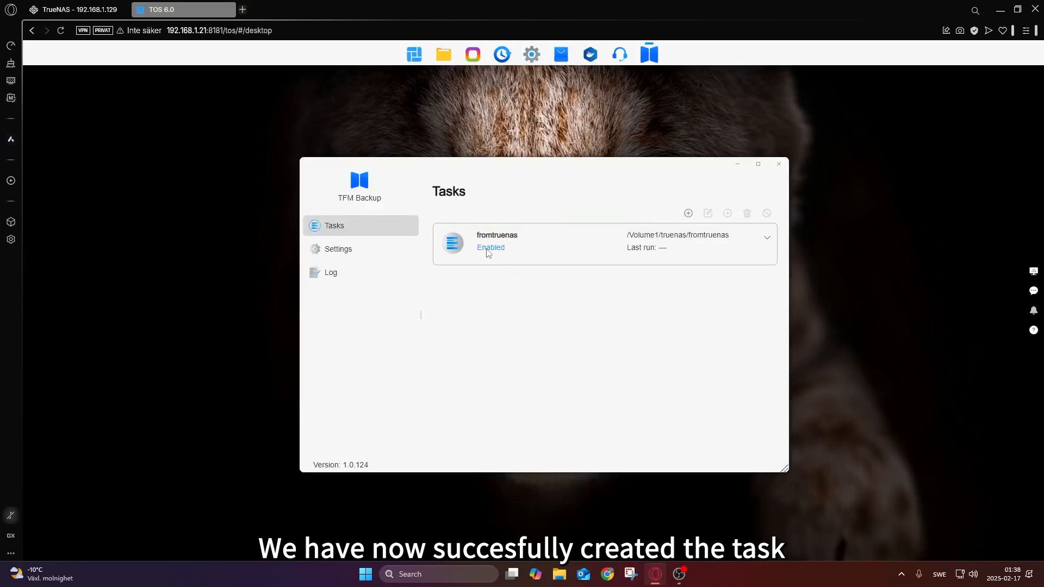
pyautogui.click(573, 254)
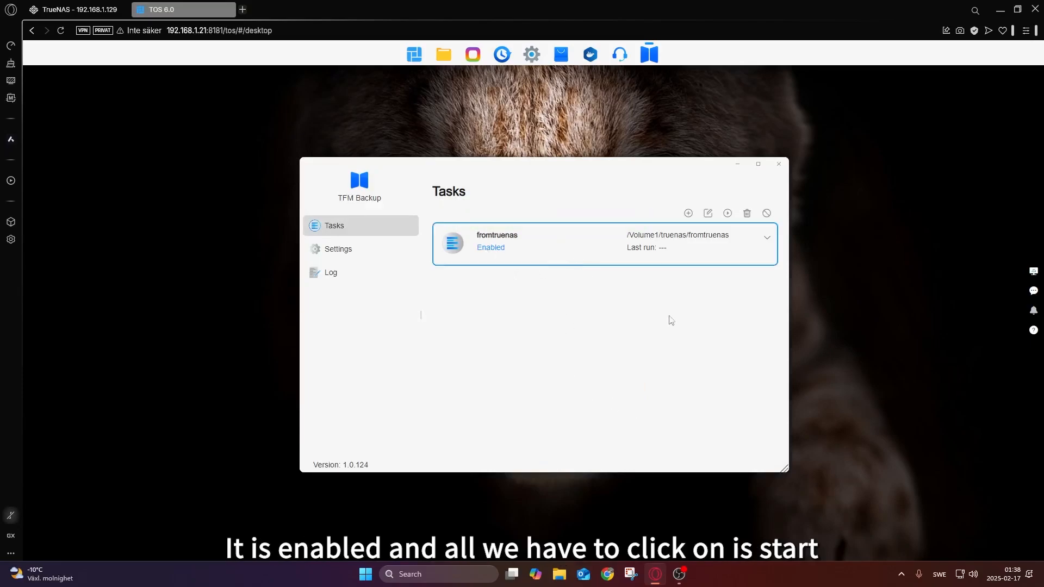
pyautogui.click(728, 215)
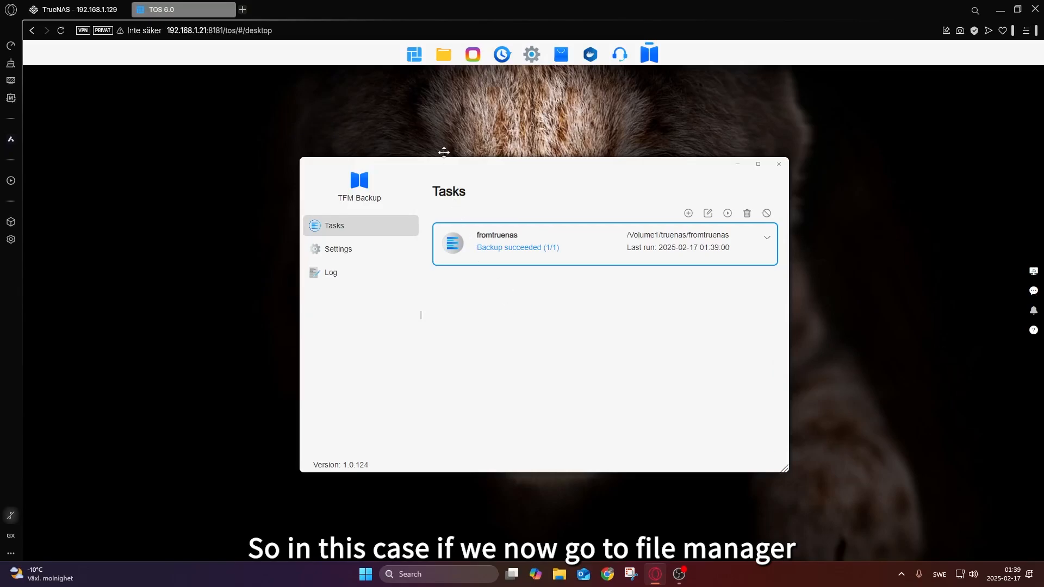
# Open backuptest/fromtruenas/V3_Cones_of_Calibration under Volume1 in File Manager to check the backed-up files
pyautogui.click(447, 56)
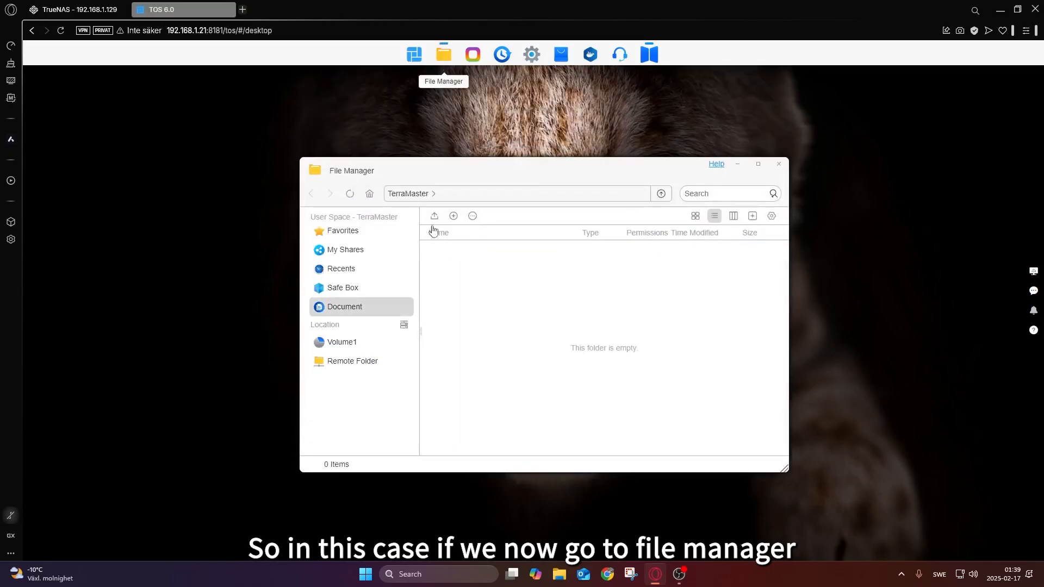
pyautogui.click(337, 343)
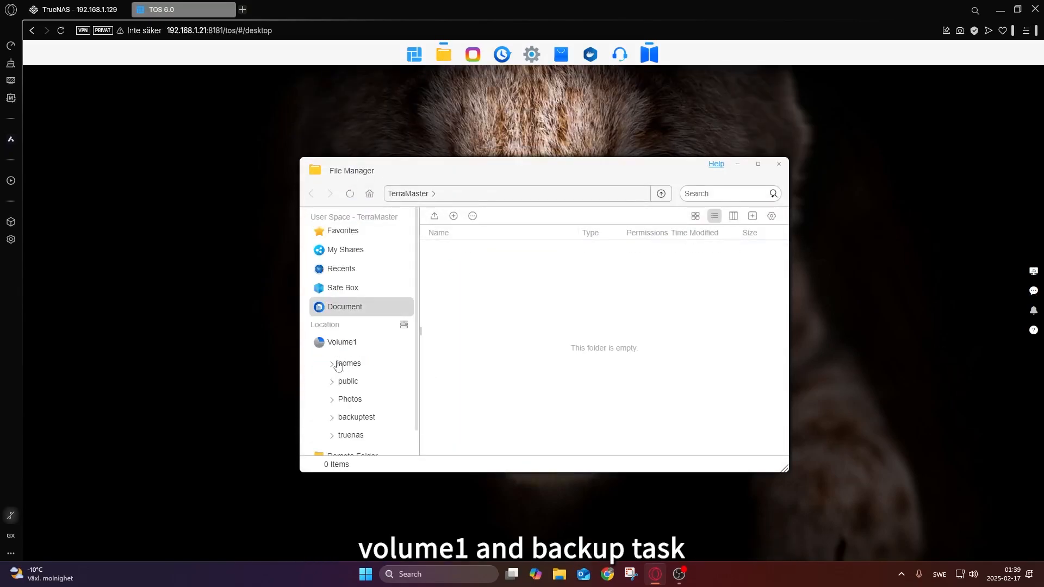
pyautogui.click(356, 418)
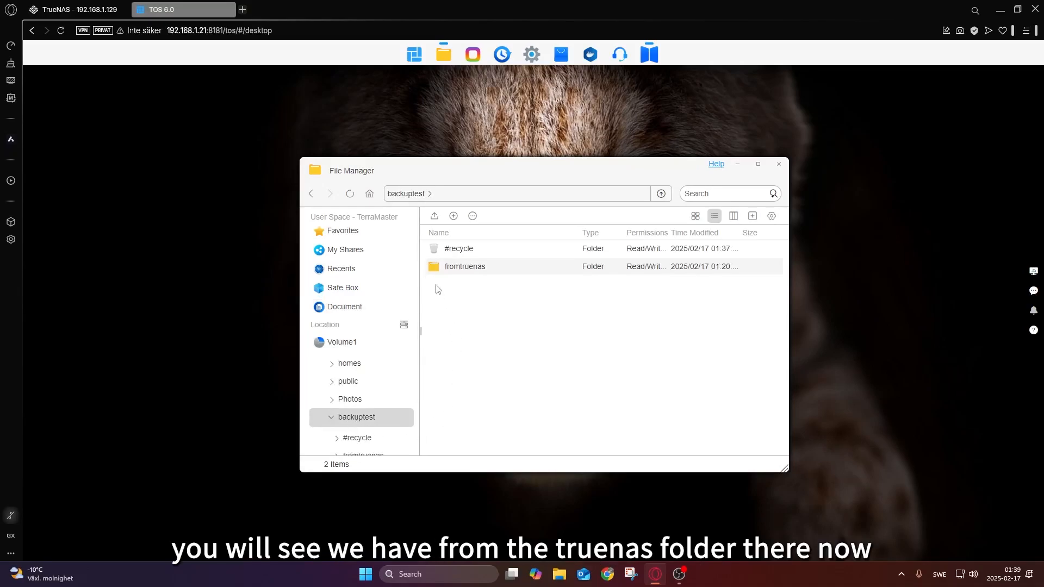
pyautogui.doubleClick(474, 273)
pyautogui.click(491, 254)
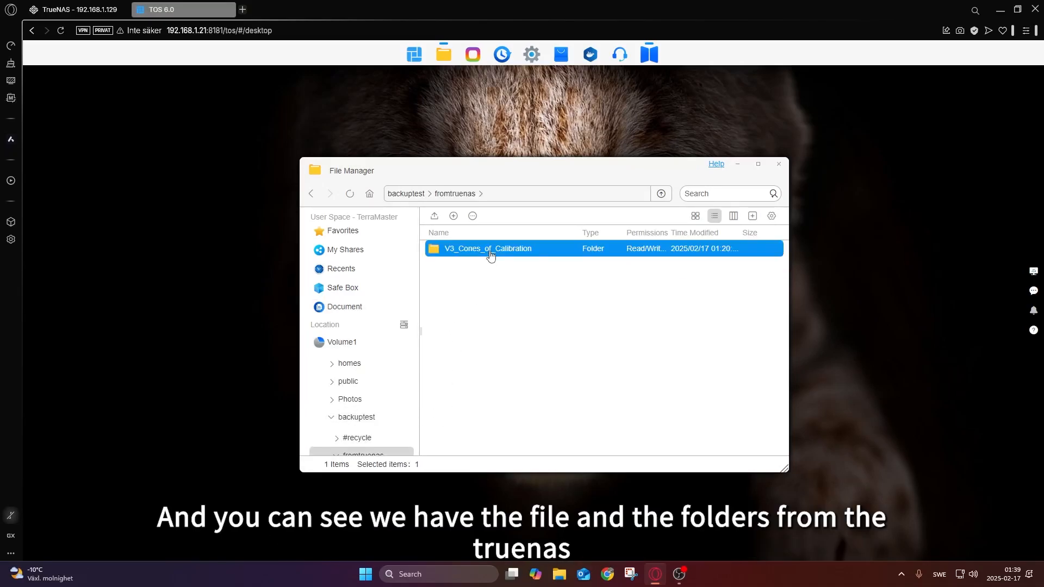
pyautogui.doubleClick(491, 254)
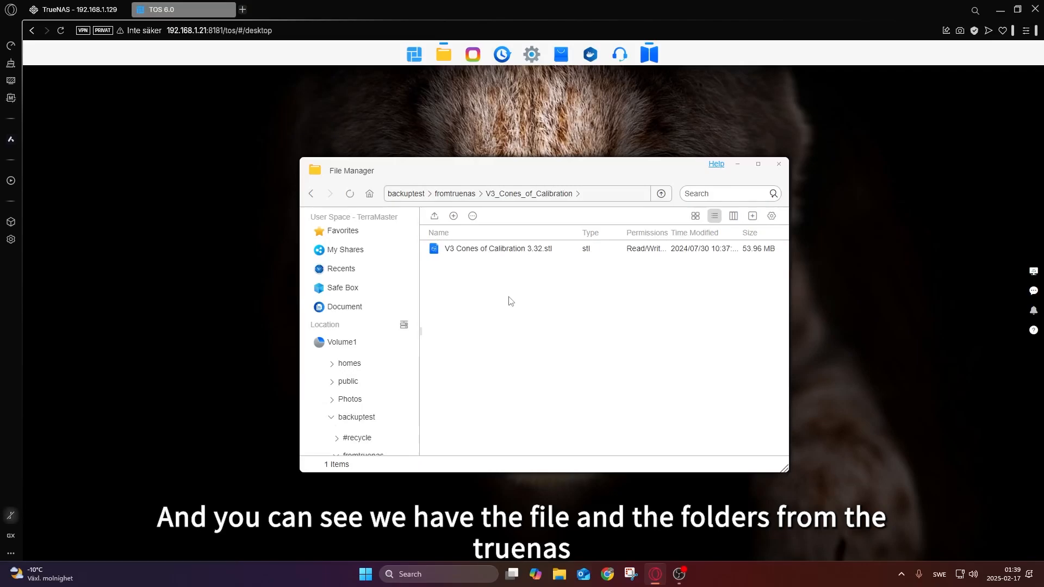